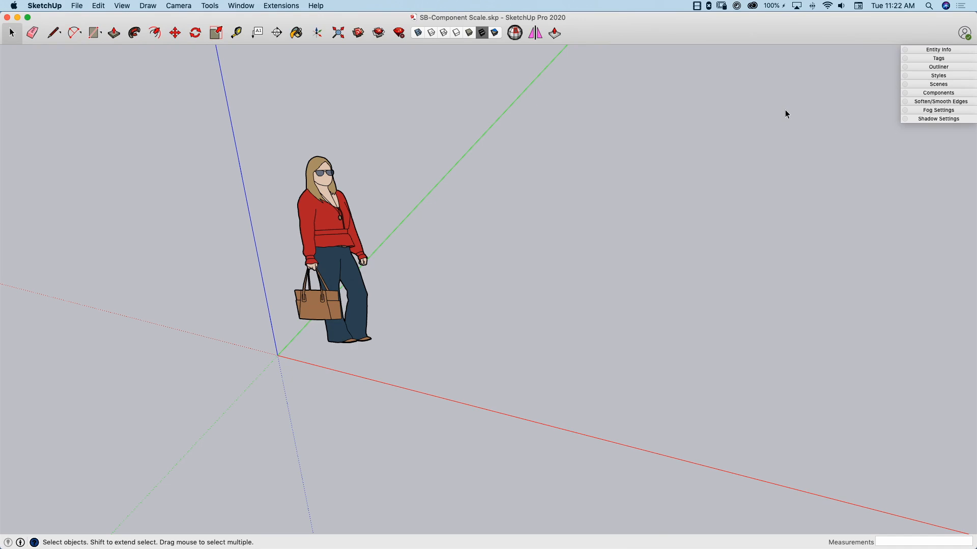
Draw a 2" by 3.5" rectangle on the ground beside the standing figure
scroll(435, 346, "up", 5)
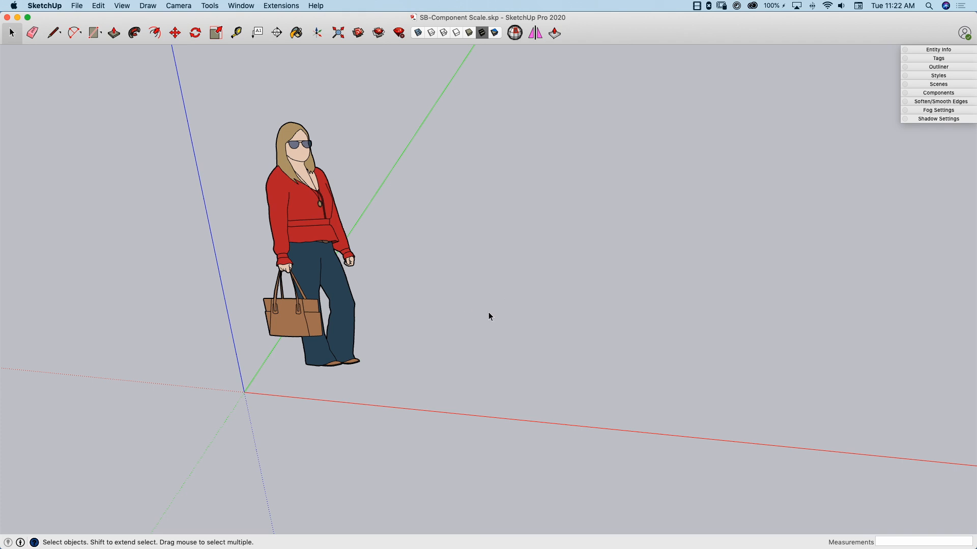
scroll(387, 358, "up", 3)
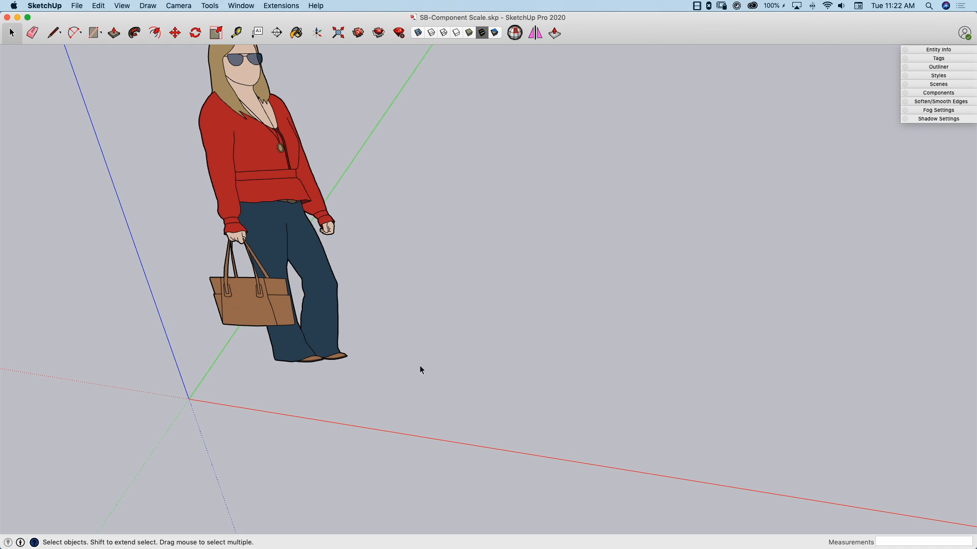
key("r")
left_click(392, 368)
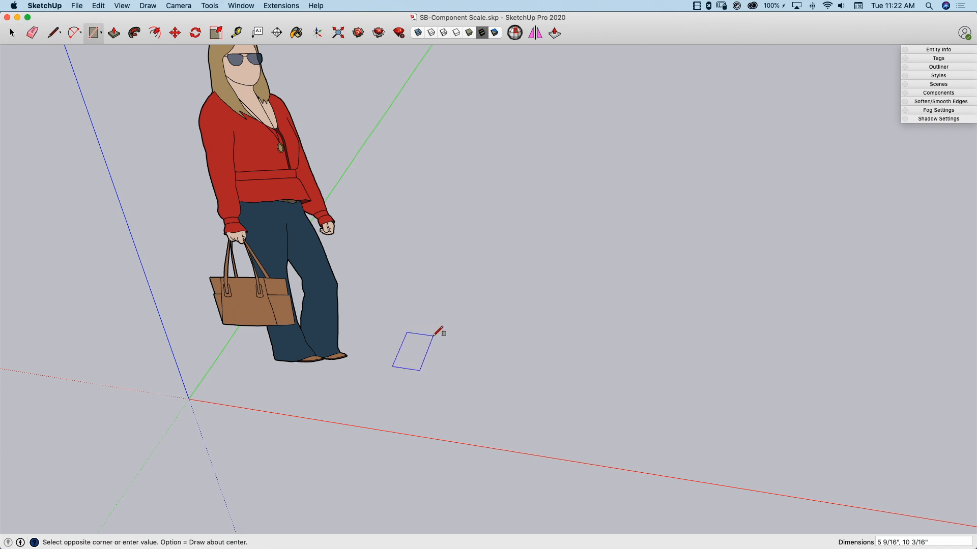
type("2\",3.5\"")
key("Return")
Push/Pull the small rectangle upward into a thin slab
scroll(410, 341, "up", 3)
key("p")
scroll(429, 329, "up", 5)
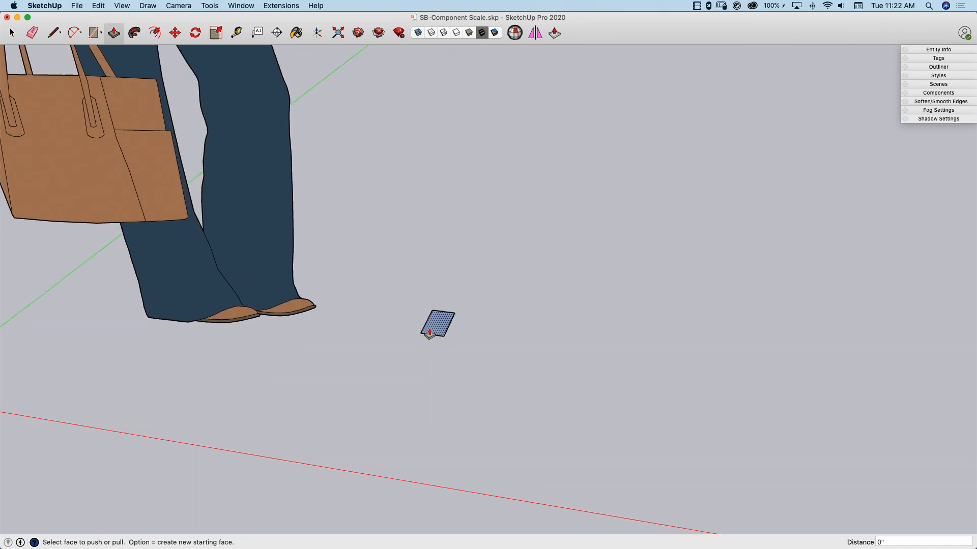
left_click(446, 338)
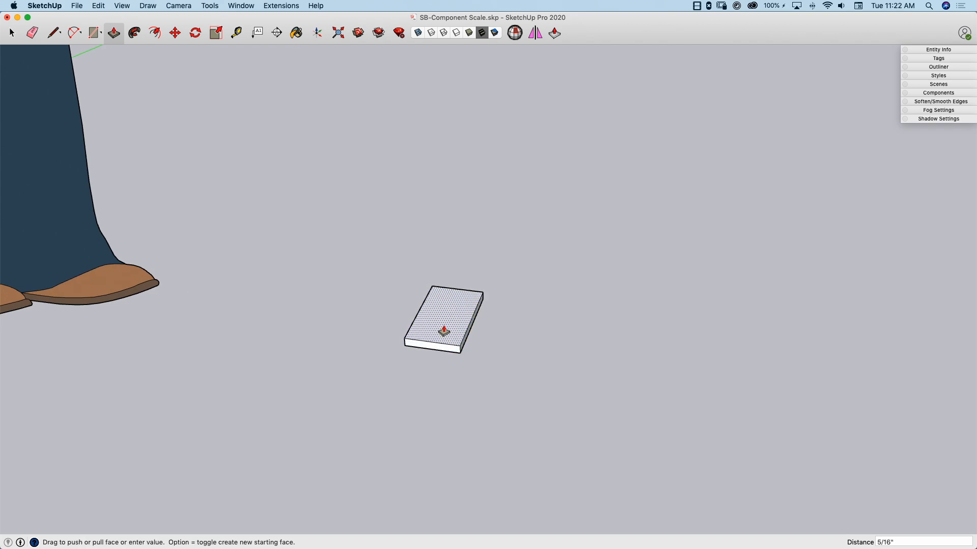
left_click(444, 328)
key("space")
Turn the whole slab into a component with the definition name Tablet
middle_click_drag(523, 349, 244, 219)
scroll(397, 278, "up", 5)
left_click_drag(180, 186, 551, 427)
middle_click_drag(551, 428, 408, 283)
right_click(408, 282)
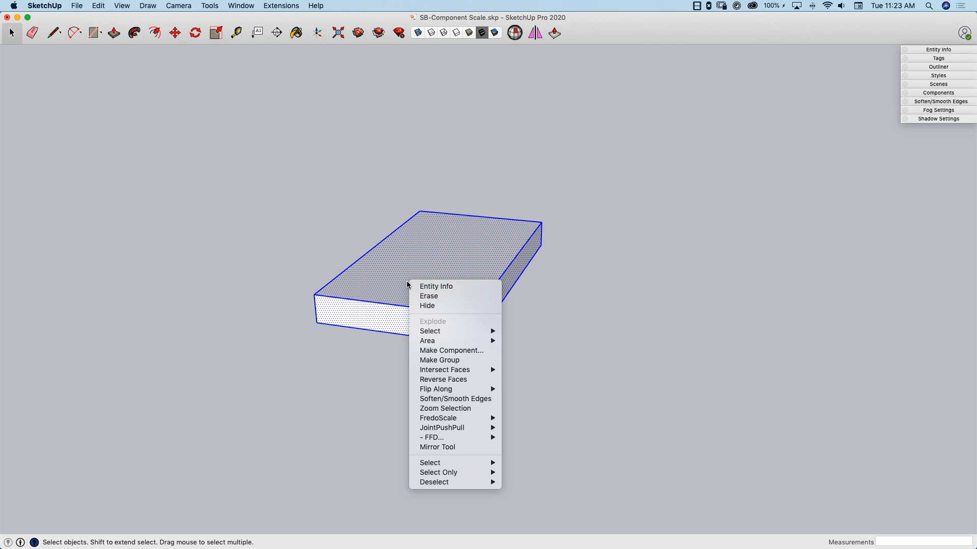
left_click(435, 350)
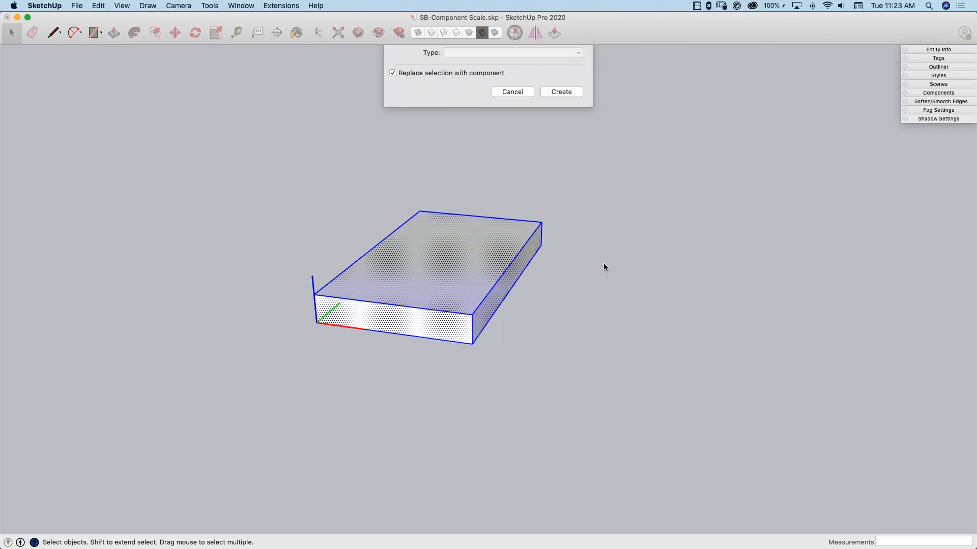
type("Tablet")
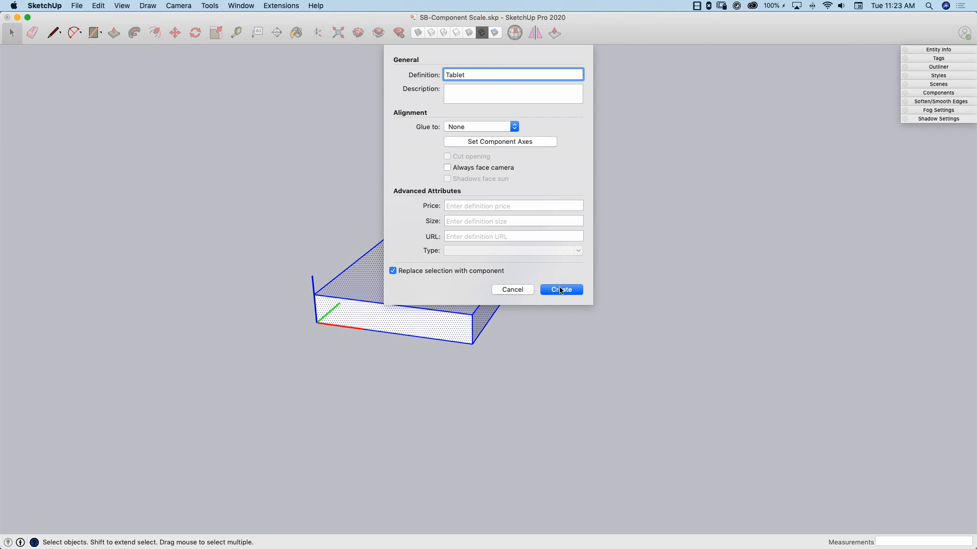
left_click(560, 290)
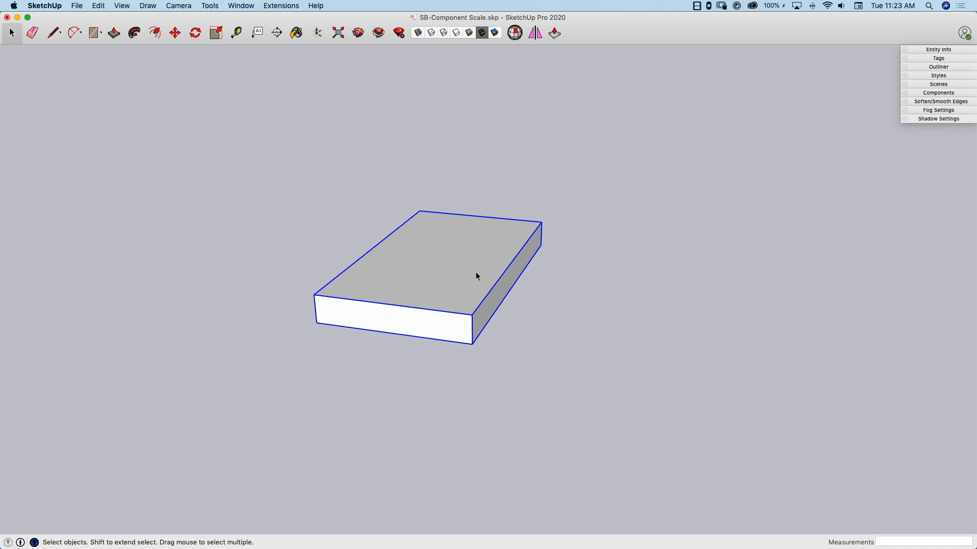
Copy the Tablet component about 3 3/4" sideways from the original
middle_click_drag(269, 231, 342, 380)
key("m")
left_click(297, 342)
key("alt")
left_click(445, 333)
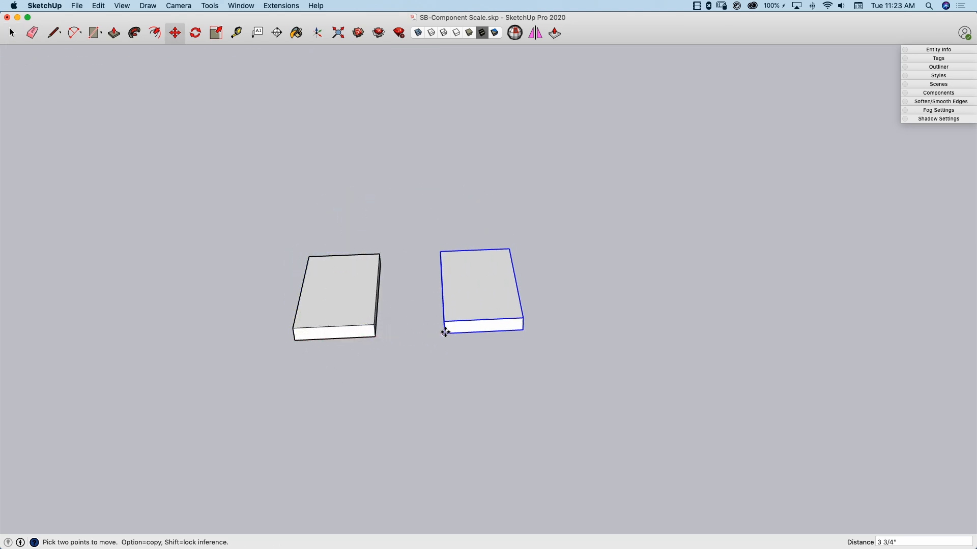
Scale the copied tablet uniformly by a factor of 100 from its far upper corner
key("s")
left_click_drag(509, 249, 589, 207)
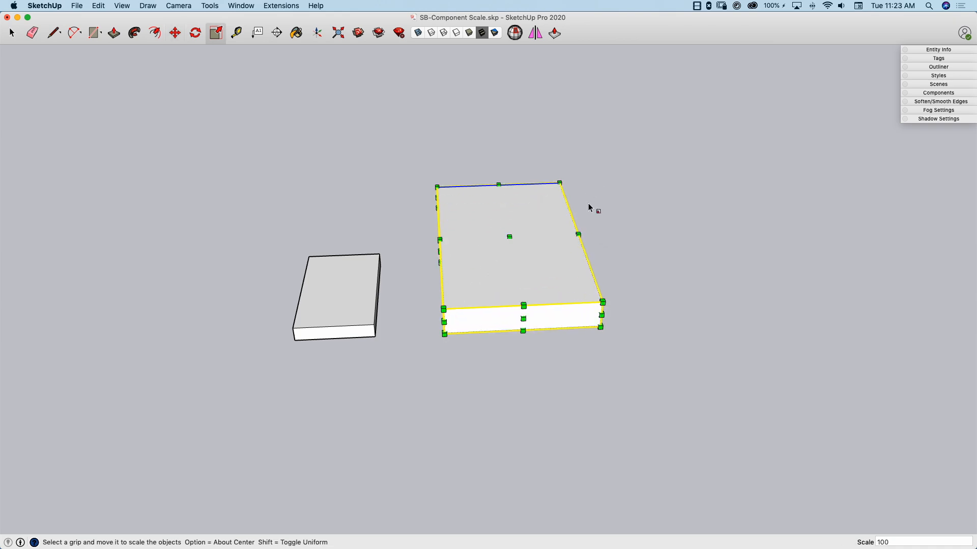
key("Return")
scroll(588, 203, "down", 10)
key("space")
mouse_move(612, 191)
middle_mouse_down()
mouse_move(609, 217)
mouse_move(573, 214)
mouse_move(587, 192)
mouse_move(504, 237)
mouse_move(399, 234)
mouse_move(331, 252)
mouse_move(318, 271)
mouse_move(343, 264)
mouse_move(510, 125)
mouse_move(464, 222)
mouse_move(235, 403)
middle_mouse_up()
scroll(609, 220, "down", 5)
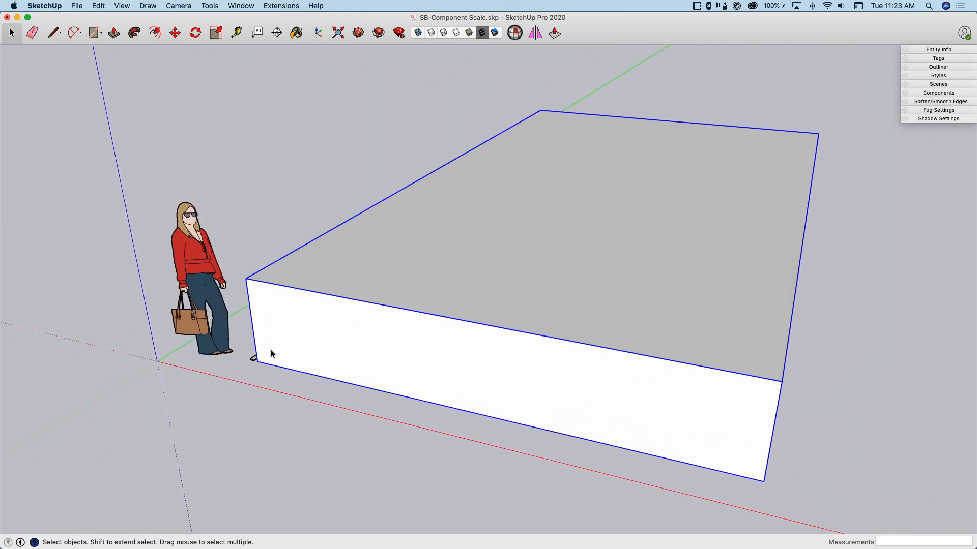
middle_click_drag(439, 268, 418, 269)
double_click(418, 270)
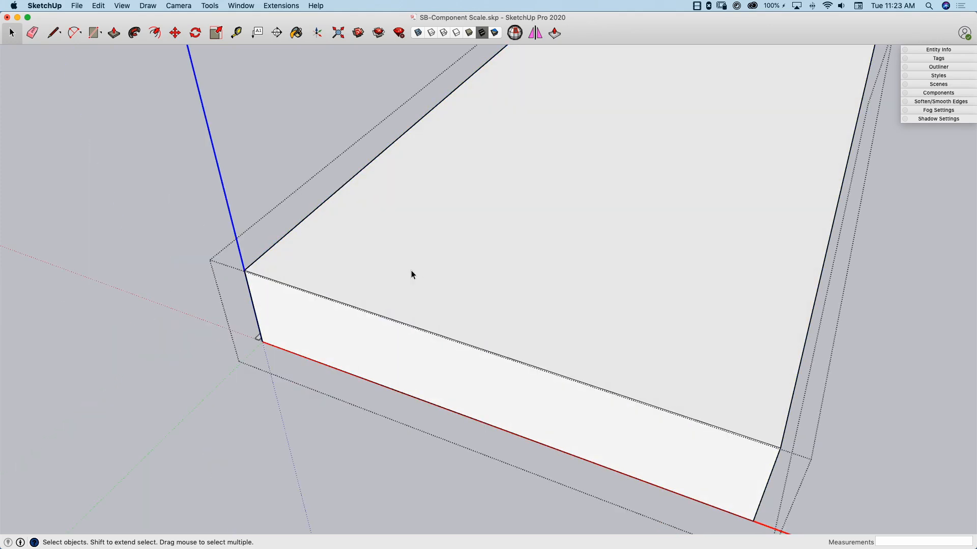
scroll(377, 254, "up", 2)
middle_click_drag(335, 229, 280, 232)
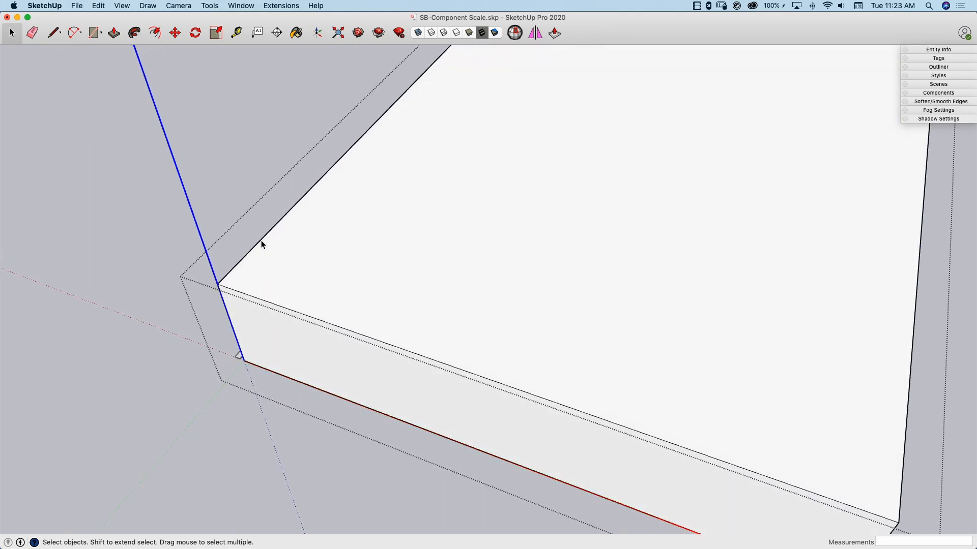
middle_click_drag(195, 361, 234, 360)
left_click(239, 363)
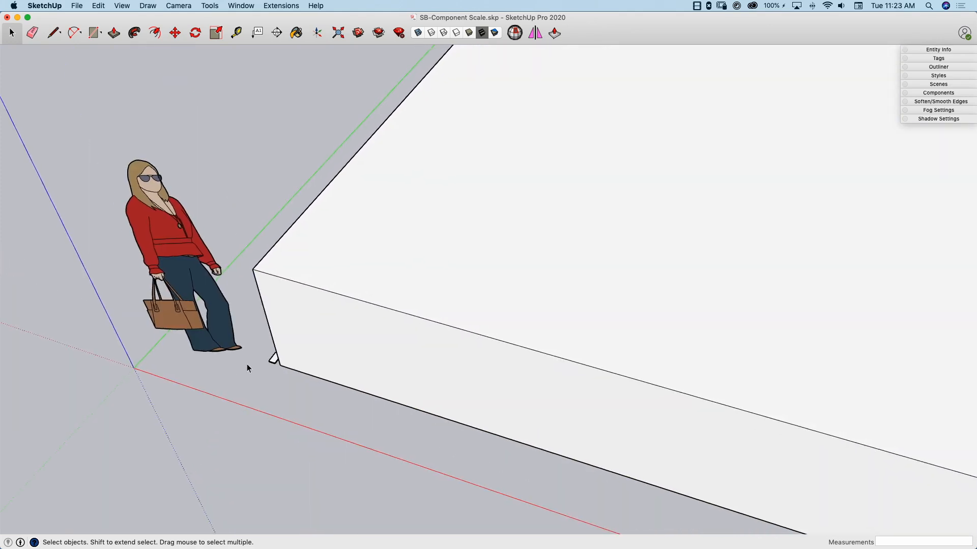
Try to draw a corner-rounding arc on the top face of the small original tablet, inside its component
scroll(258, 363, "up", 4)
double_click(266, 356)
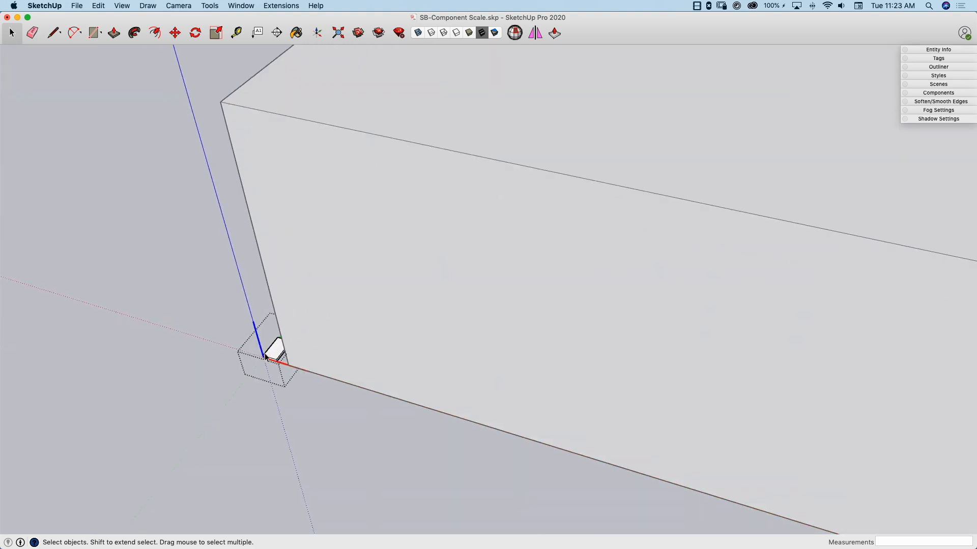
scroll(266, 357, "up", 3)
scroll(265, 357, "up", 5)
key("c")
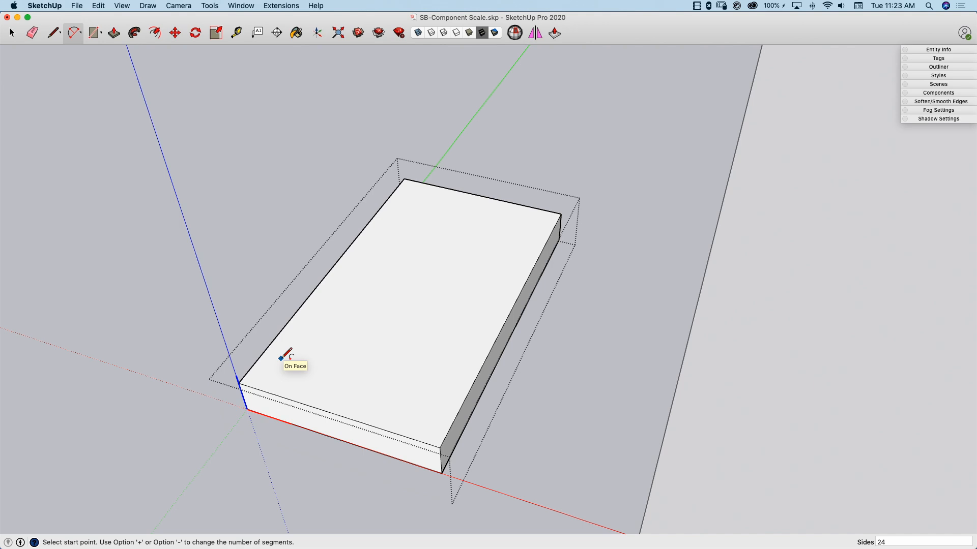
scroll(265, 357, "up", 2)
left_click(250, 371)
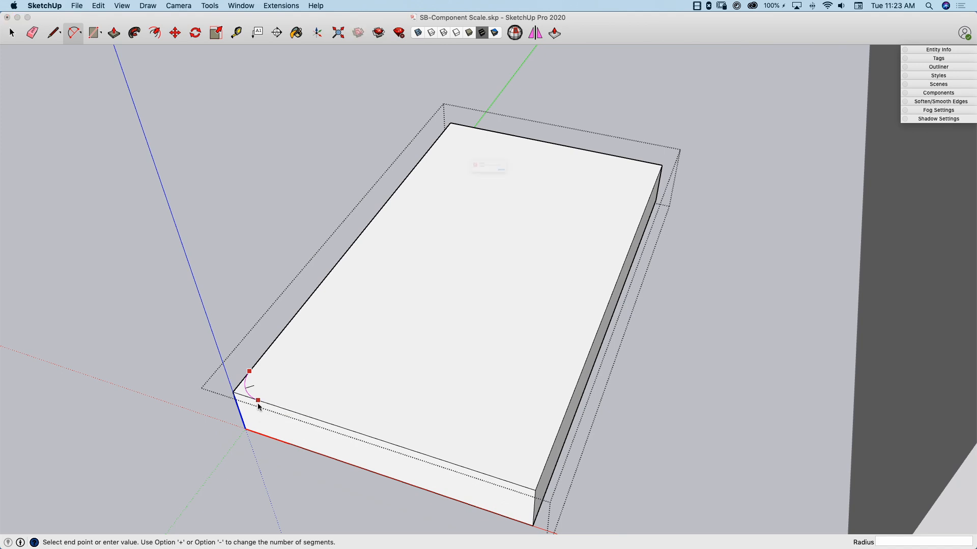
left_click(258, 406)
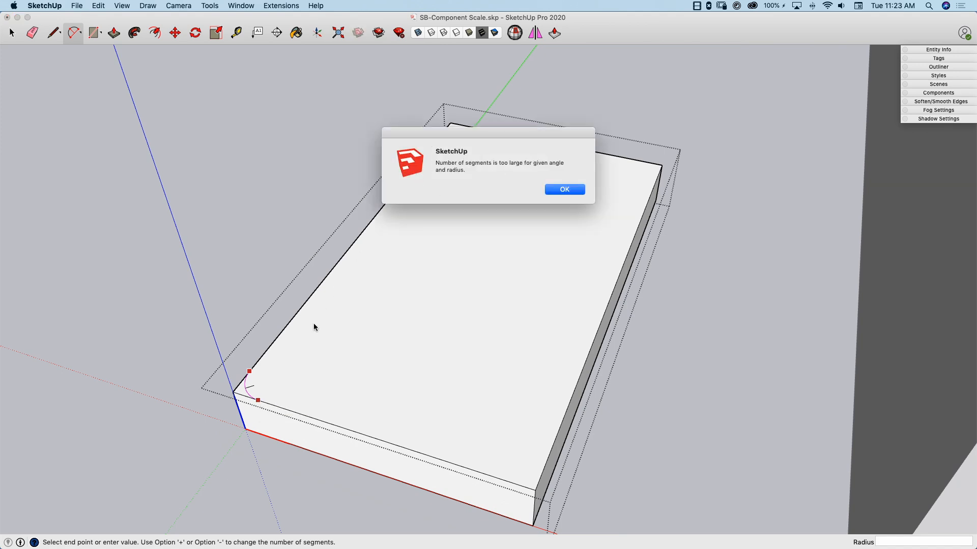
left_click(565, 189)
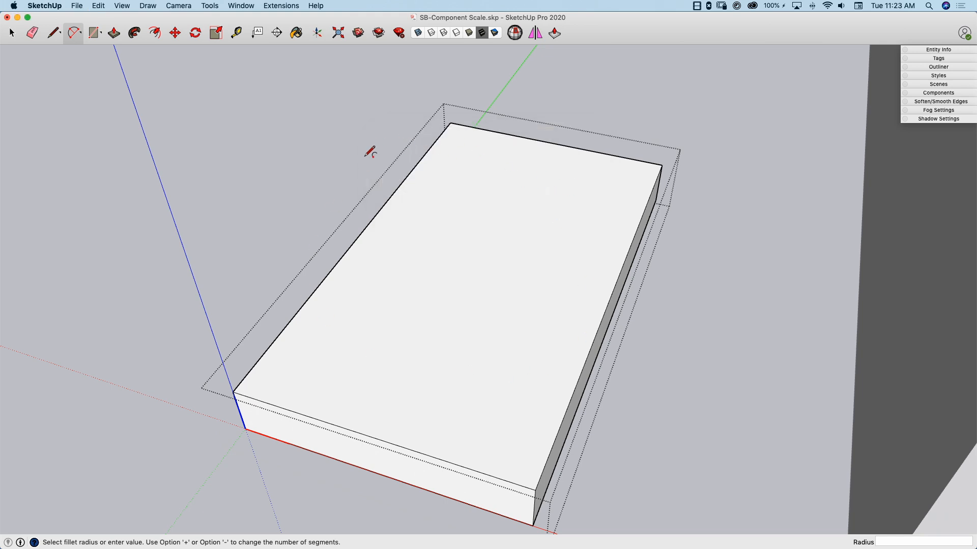
key("space")
scroll(359, 130, "up", 5)
scroll(358, 139, "down", 5)
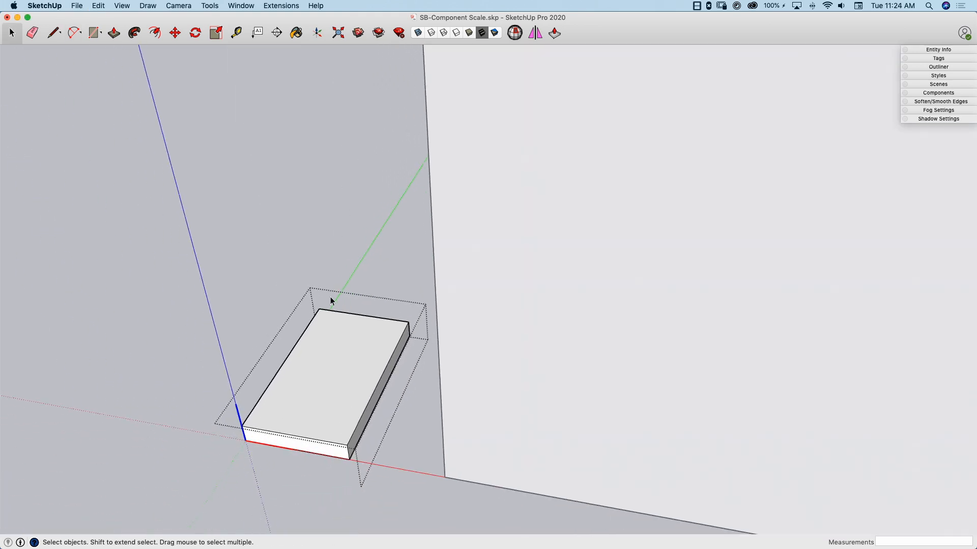
left_click(251, 292)
Open the enlarged tablet for editing and draw a tangent arc across the top-face corner nearest the figure
scroll(369, 279, "up", 1)
scroll(368, 279, "down", 10)
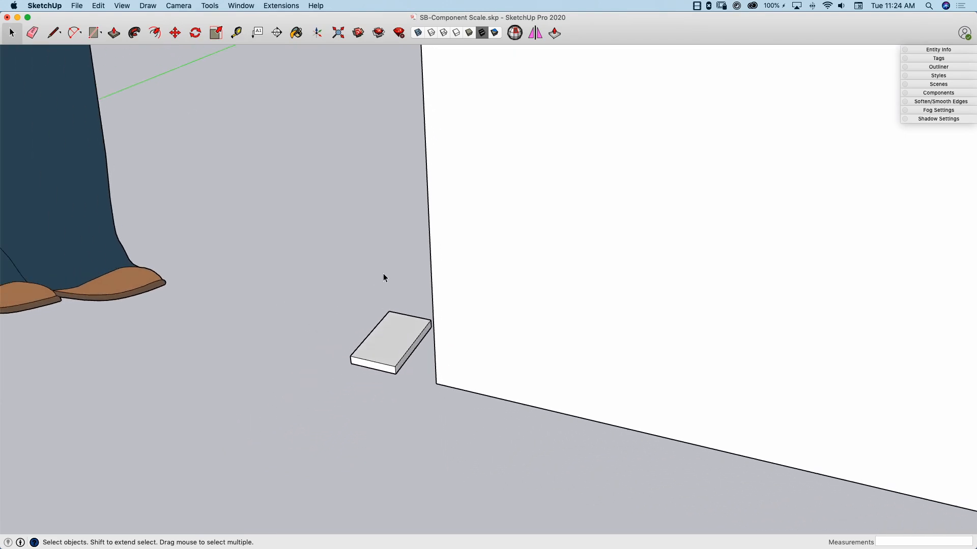
scroll(425, 236, "down", 6)
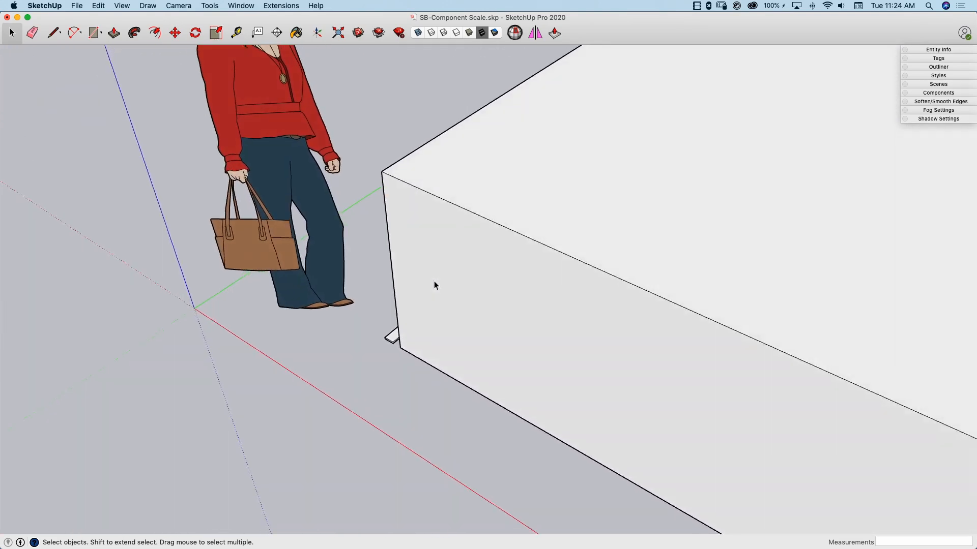
scroll(422, 283, "down", 5)
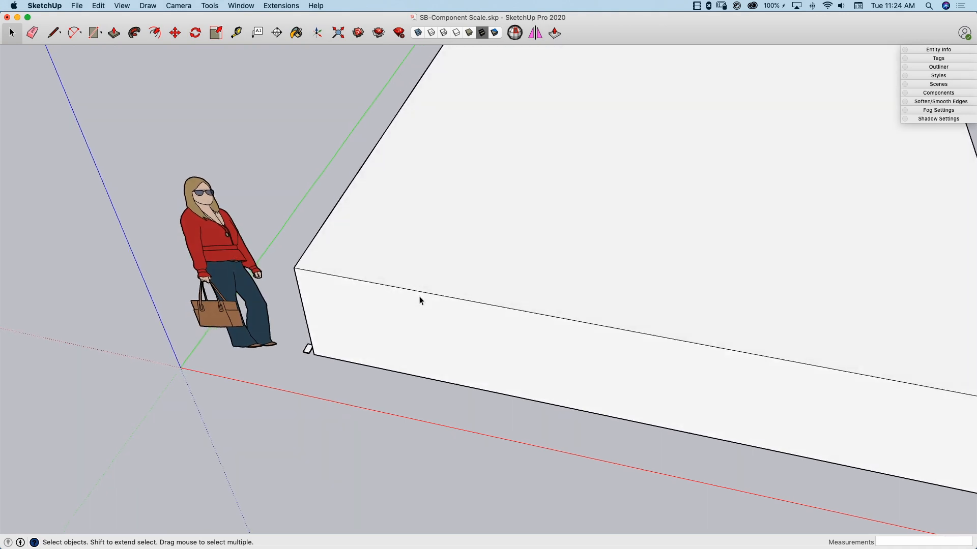
scroll(423, 286, "down", 5)
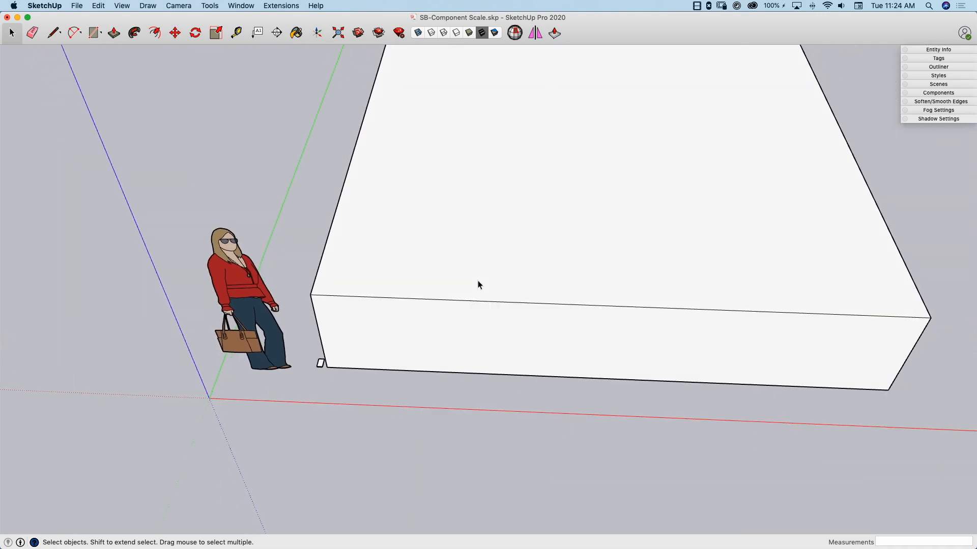
middle_click_drag(478, 250, 413, 269)
double_click(439, 258)
key("a")
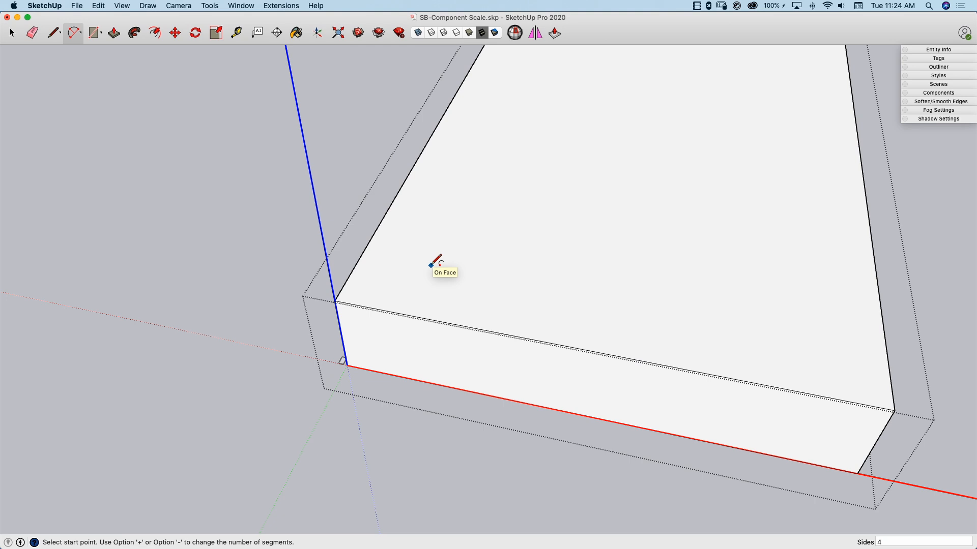
left_click(369, 242)
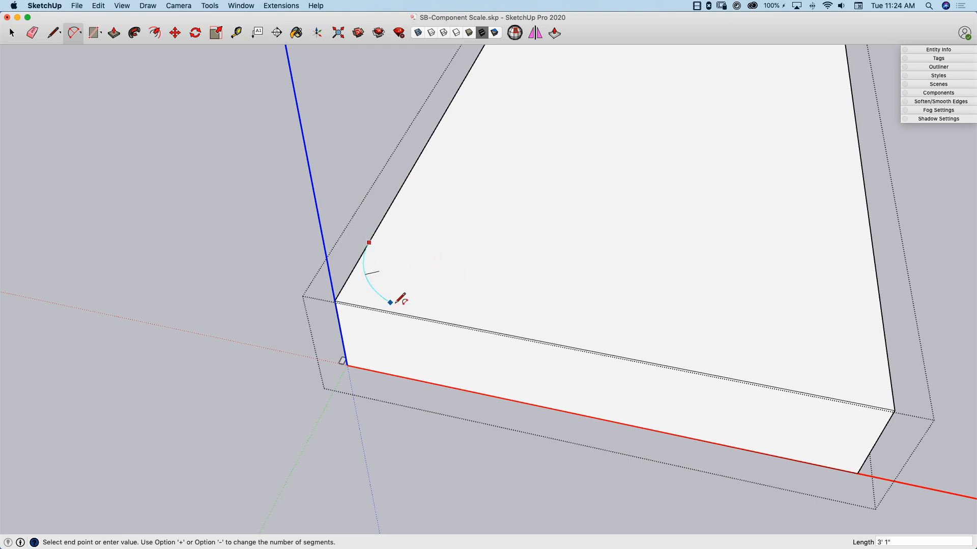
double_click(422, 318)
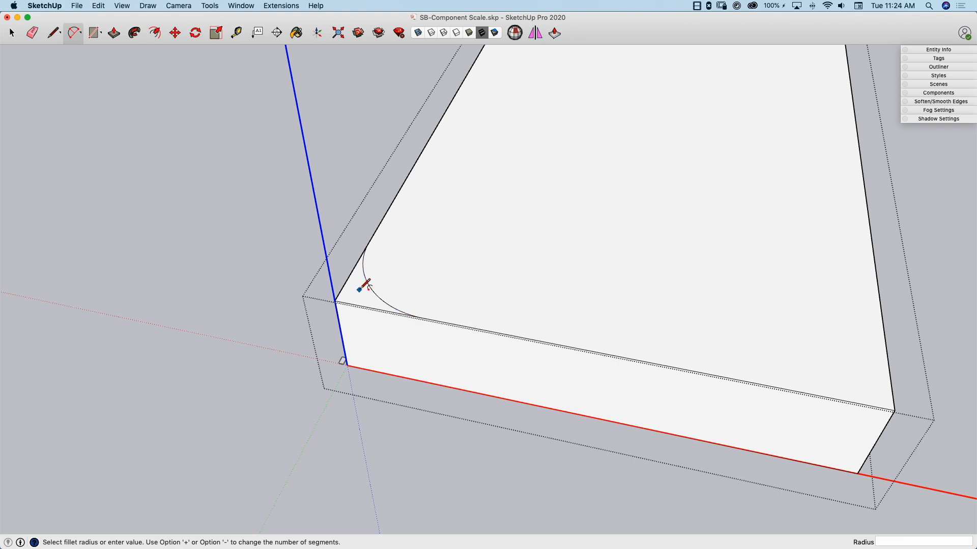
Push the piece outside the arc down 3' 1 1/2" to cut away the enlarged tablet's corner, and leave the component
key("p")
left_click_drag(360, 300, 371, 355)
middle_click_drag(371, 355, 451, 318)
scroll(493, 338, "up", 5)
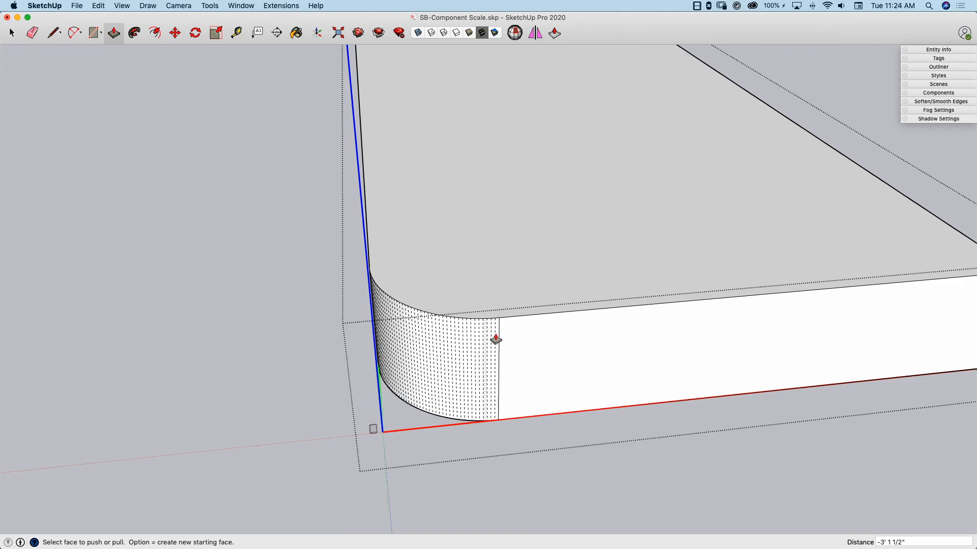
middle_click_drag(449, 343, 562, 460)
key("space")
key("Escape")
Examine the matching corner on the small original tablet and compare it with the enlarged copy
scroll(454, 440, "up", 6)
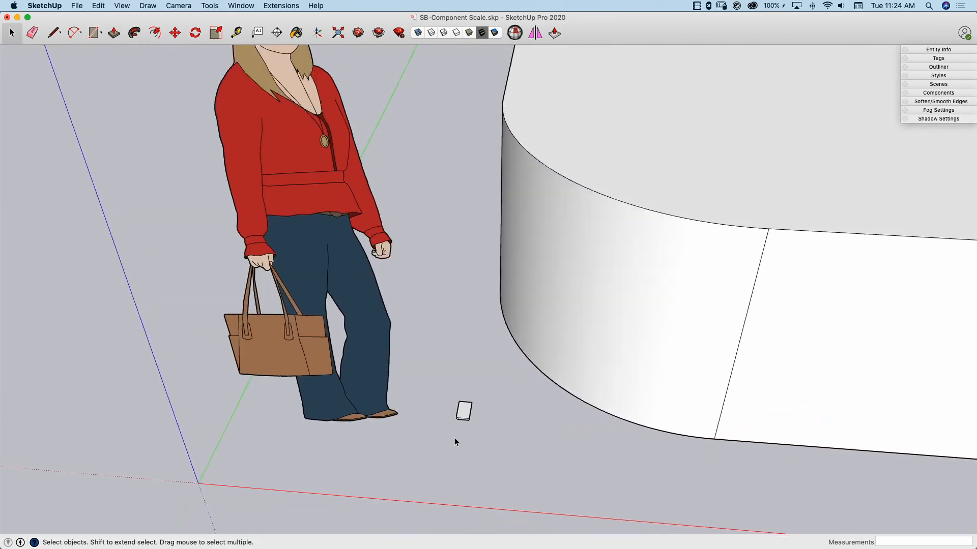
scroll(466, 392, "up", 7)
middle_click_drag(463, 394, 591, 293)
scroll(506, 410, "up", 4)
scroll(495, 414, "down", 3)
scroll(566, 238, "down", 10)
scroll(591, 294, "down", 6)
middle_click_drag(552, 239, 366, 168)
scroll(379, 197, "up", 3)
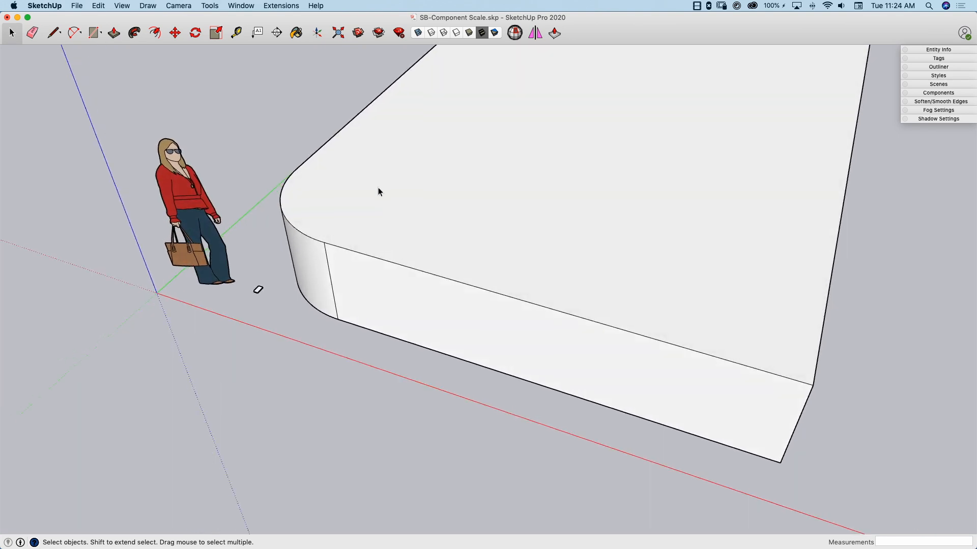
scroll(530, 470, "down", 2)
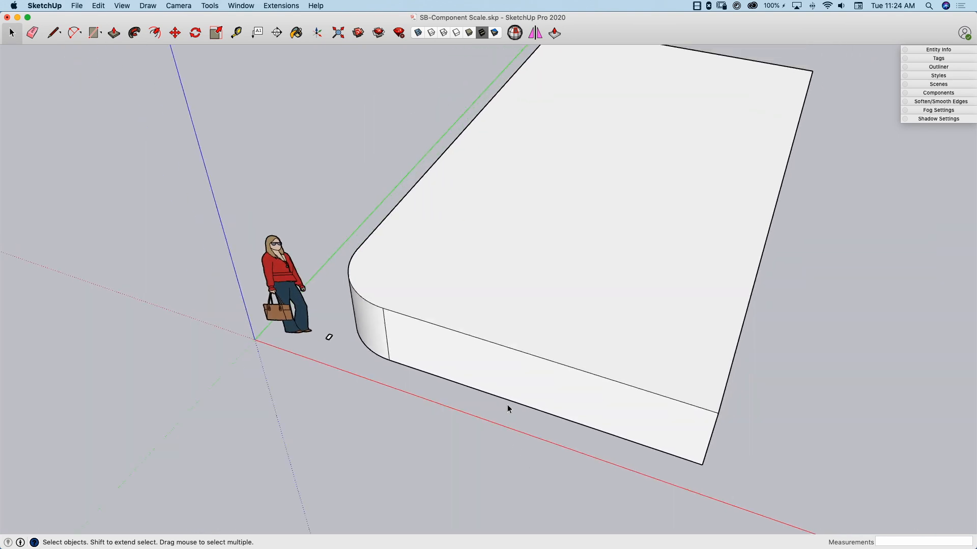
Open the enlarged tablet for editing and offset its top-face outline inward to form a narrow border
key("space")
double_click(408, 196)
key("f")
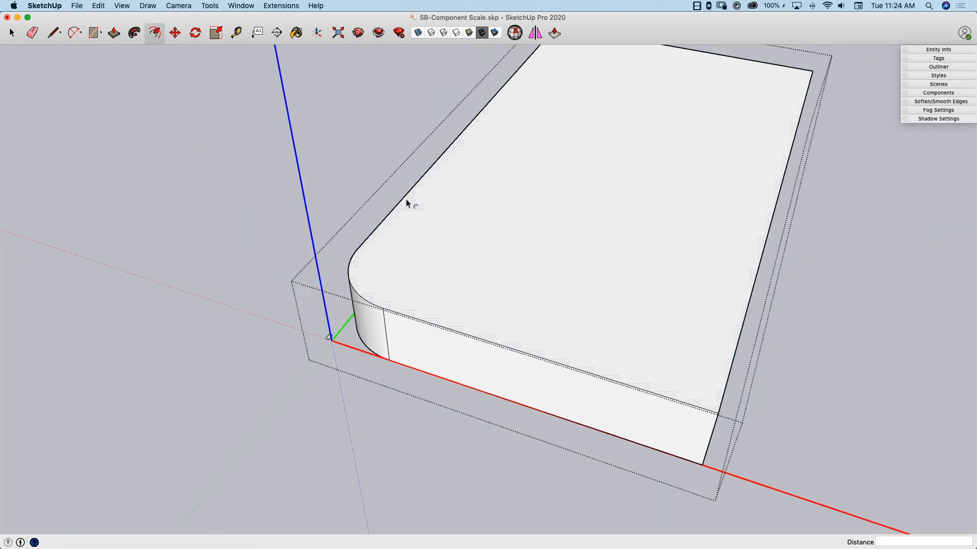
left_click(406, 200)
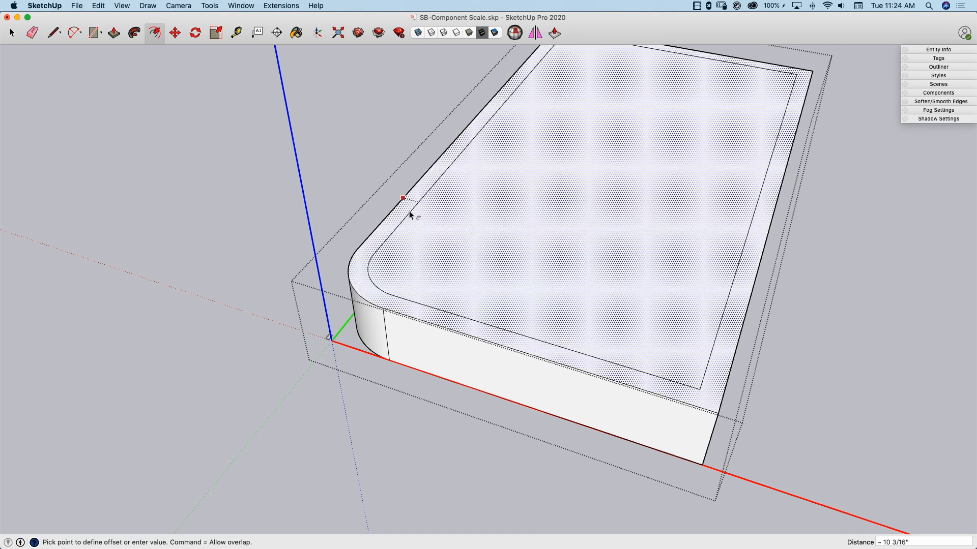
left_click(410, 210)
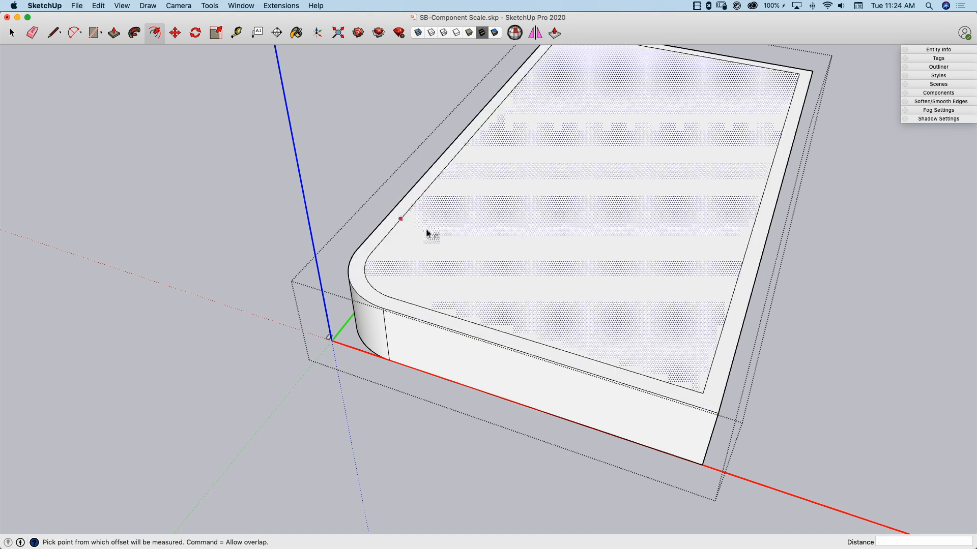
Offset the enlarged tablet's inner top-face outline inward again to add a second border, and leave the component
left_click(414, 219)
key("space")
middle_click_drag(471, 253, 393, 275)
scroll(402, 346, "up", 3)
left_click(401, 348)
scroll(379, 327, "up", 4)
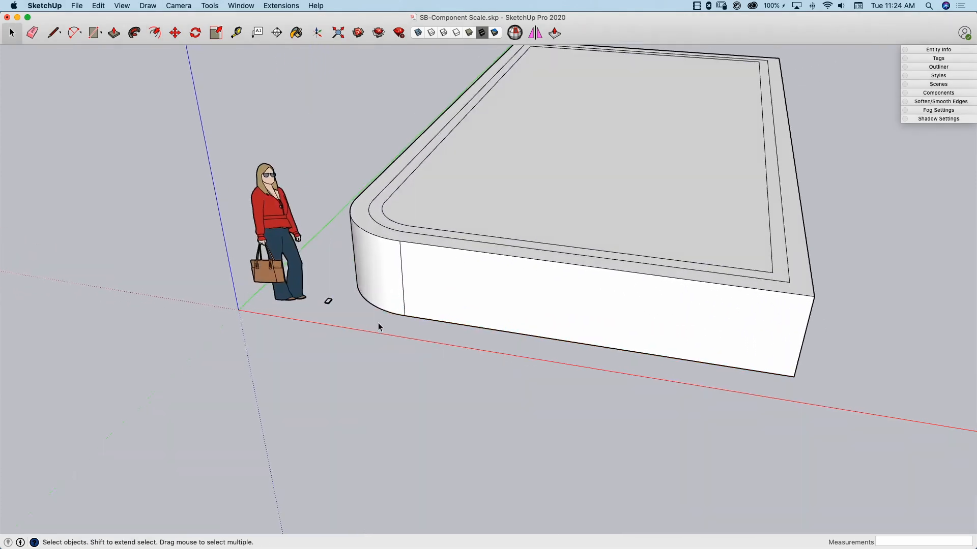
Delete the enlarged tablet with the rounded corner and keep the small original beside the figure
middle_click_drag(385, 224, 598, 235)
middle_click_drag(355, 241, 481, 195)
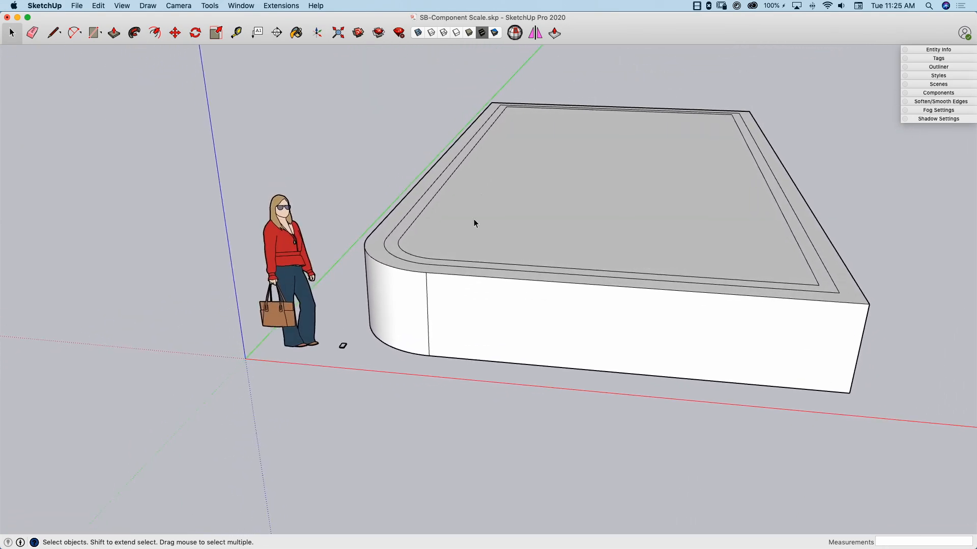
middle_click_drag(395, 270, 451, 251)
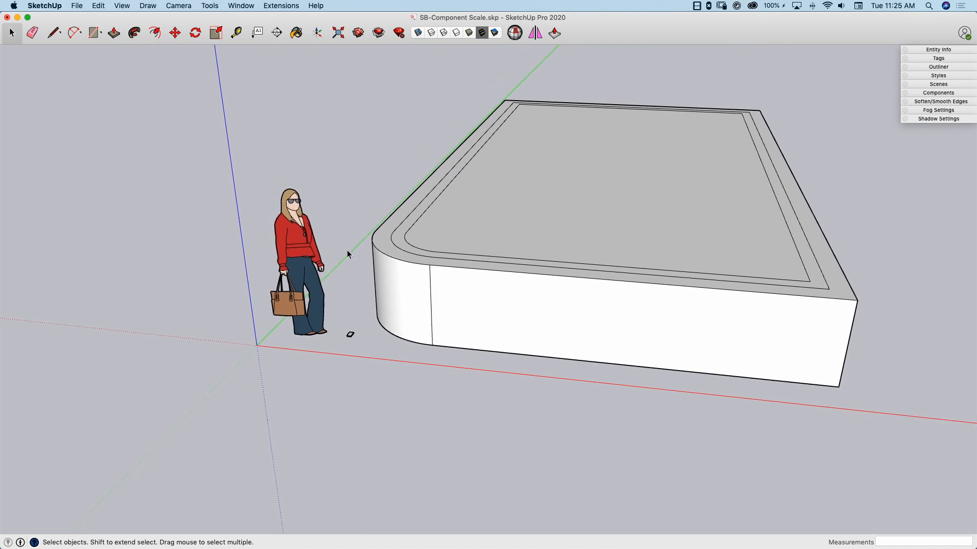
left_click(409, 265)
key("Delete")
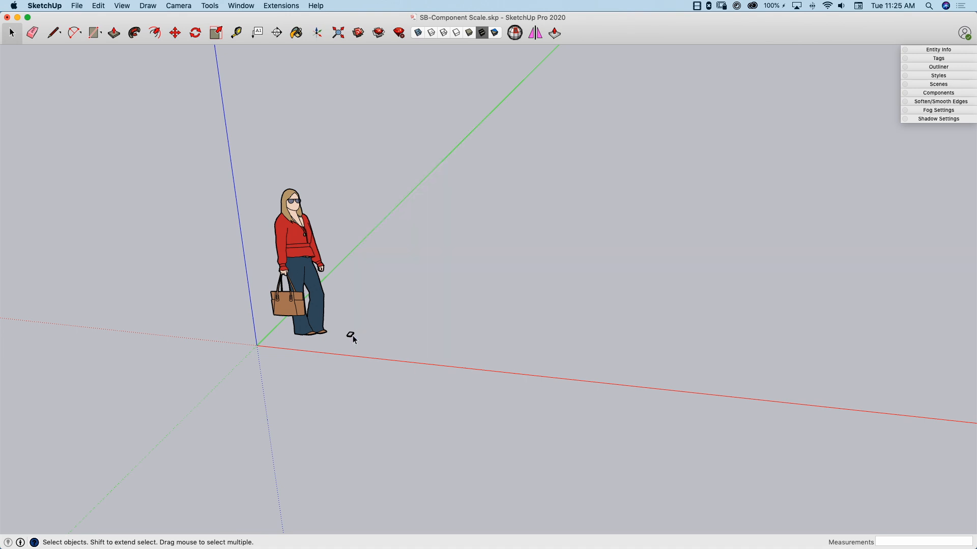
Make the tag holding the detailed tablet visible and compare its small original with the enlarged copy
left_click(939, 58)
left_click(826, 105)
left_click(847, 58)
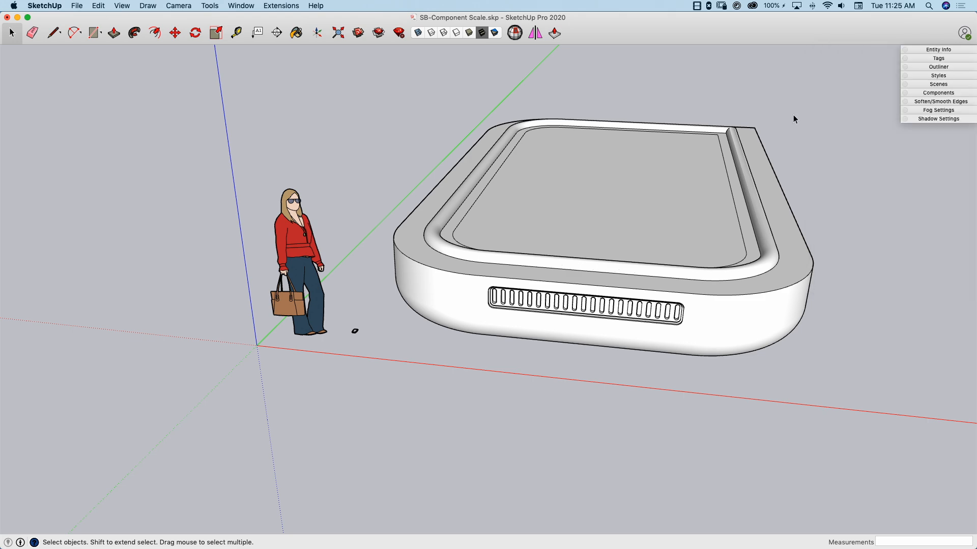
scroll(554, 186, "up", 6)
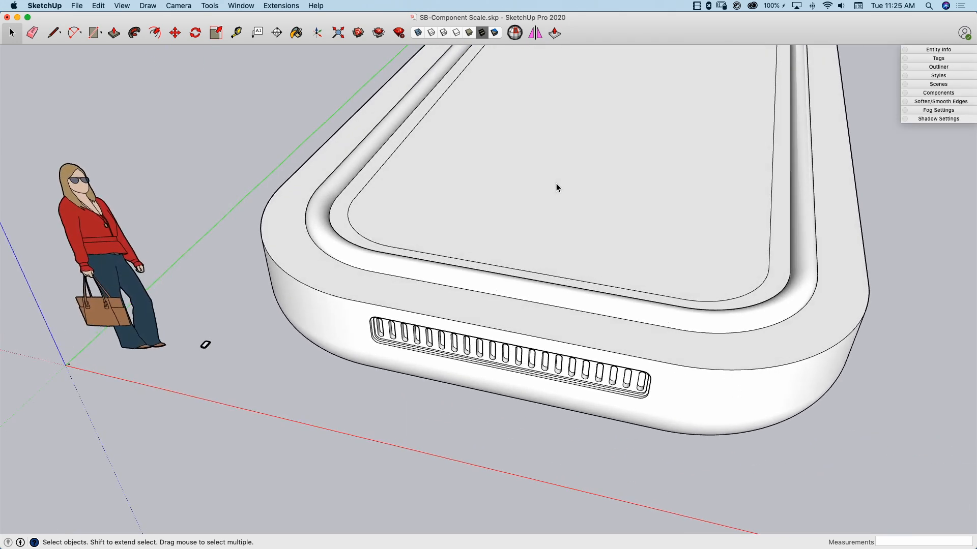
scroll(288, 325, "up", 8)
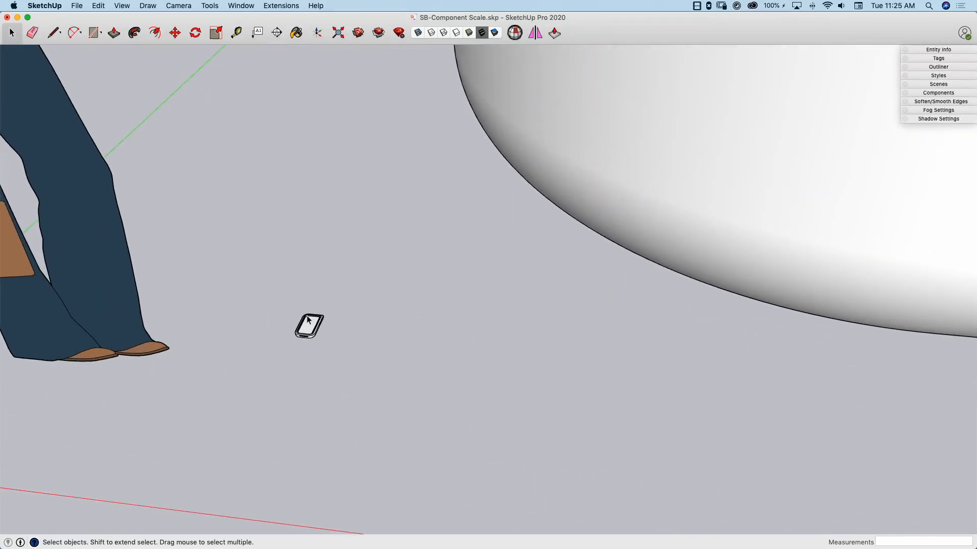
scroll(298, 336, "down", 12)
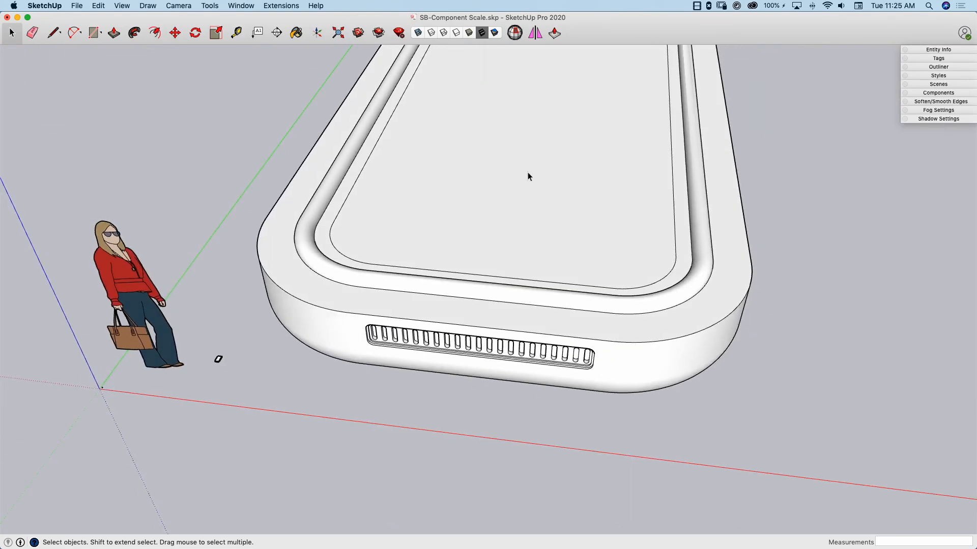
Select the detailed enlarged tablet and open it for editing near its screen face
middle_click_drag(636, 169, 515, 190)
scroll(538, 214, "up", 2)
left_click(538, 215)
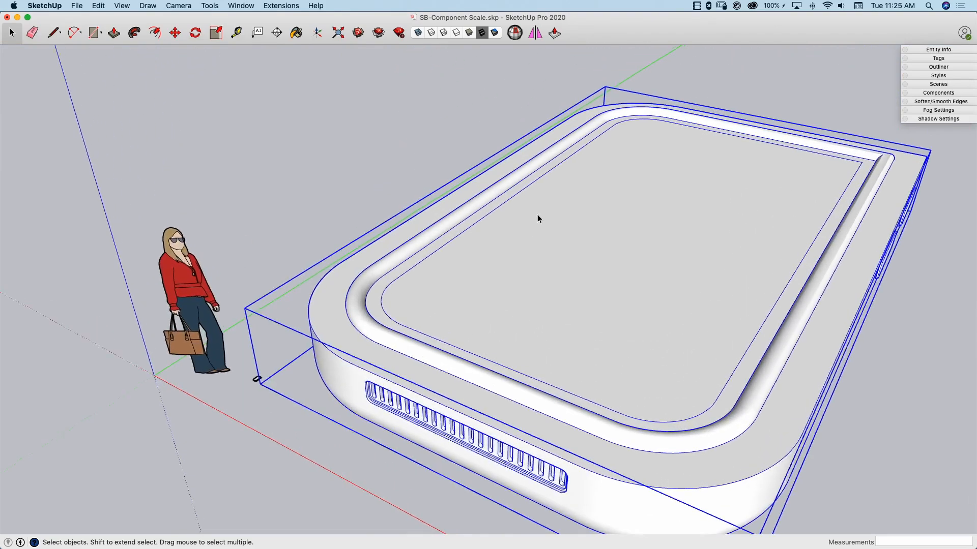
scroll(524, 212, "up", 4)
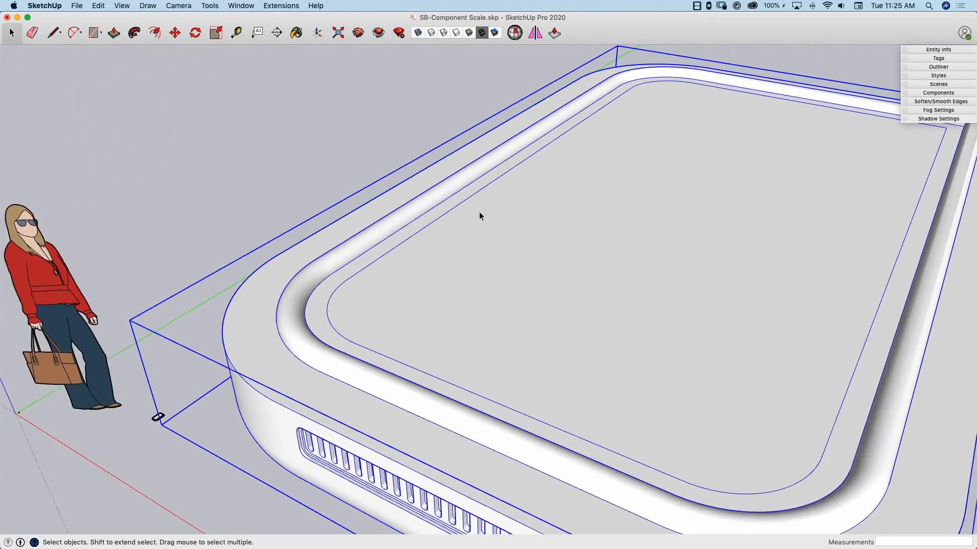
double_click(470, 206)
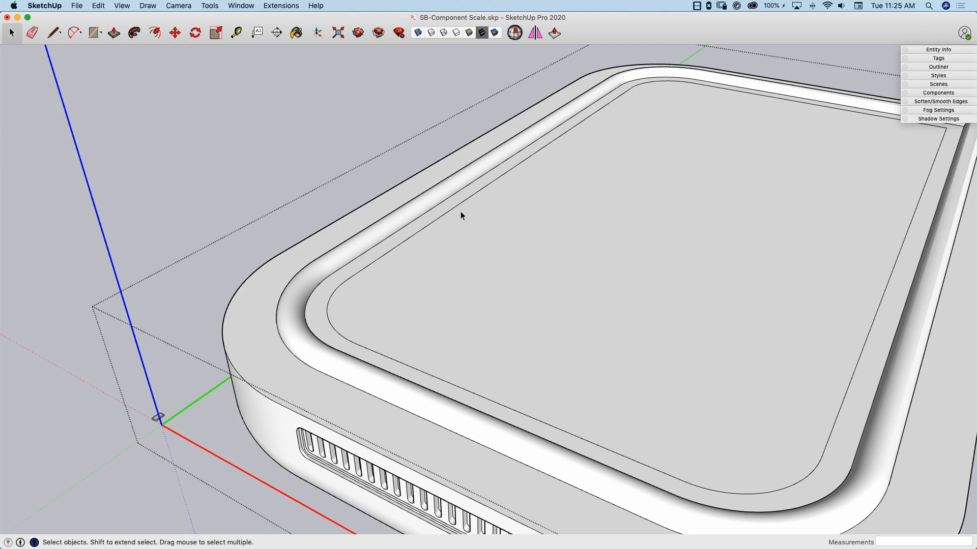
scroll(460, 207, "down", 2)
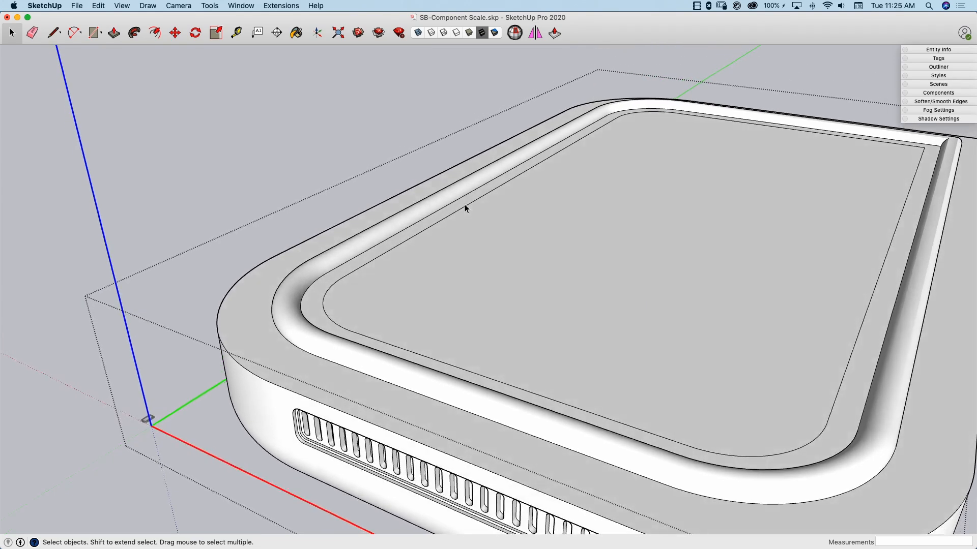
Try to push the enlarged tablet's screen face down about 9 1/2" into the body
key("p")
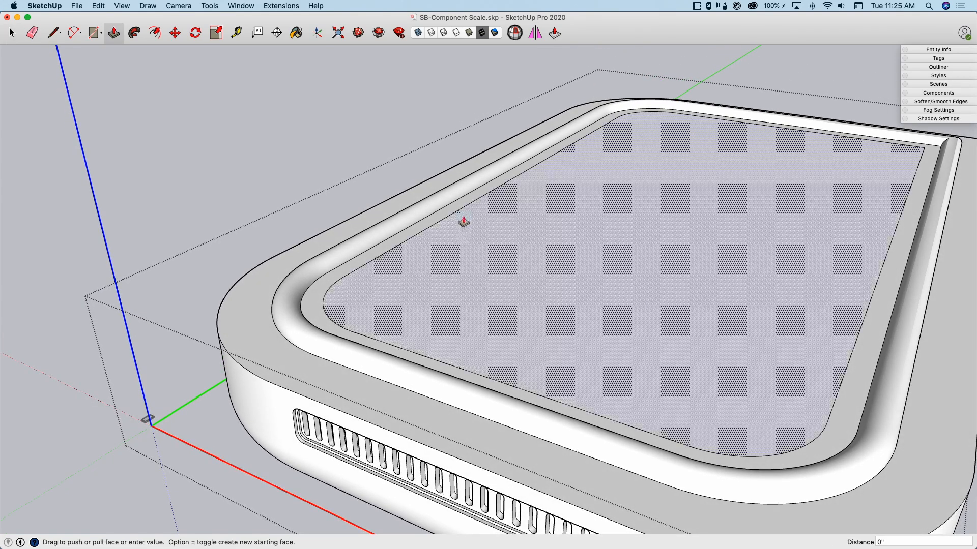
left_click_drag(456, 244, 440, 227)
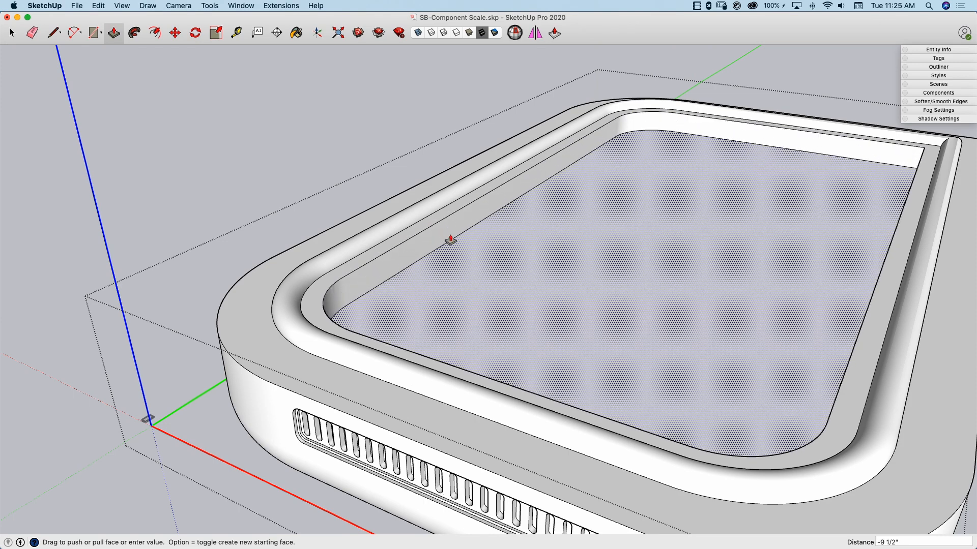
key("Escape")
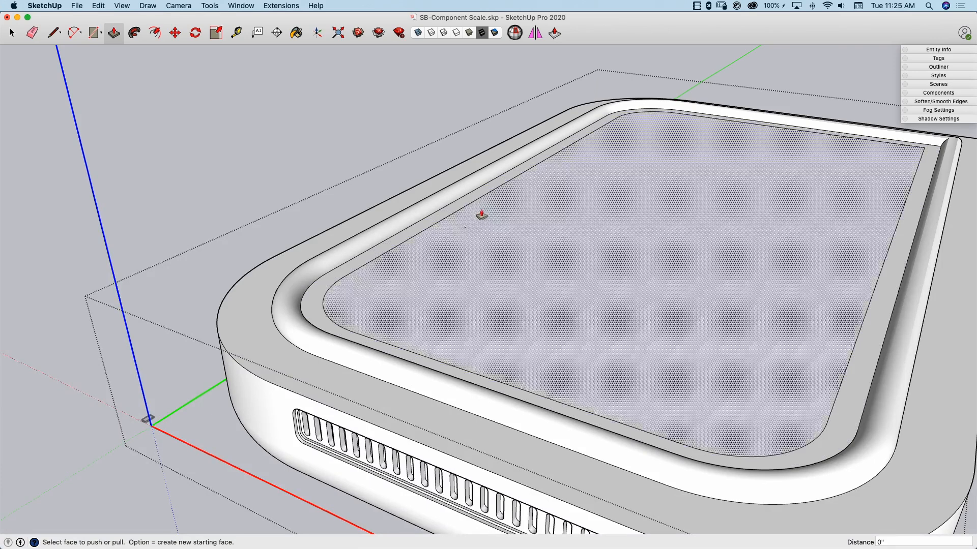
key("space")
Examine the modelled details on the enlarged tablet's underside, including the back panel, screws, side buttons and end vent
scroll(192, 403, "down", 1)
scroll(152, 418, "down", 1)
scroll(606, 229, "down", 3)
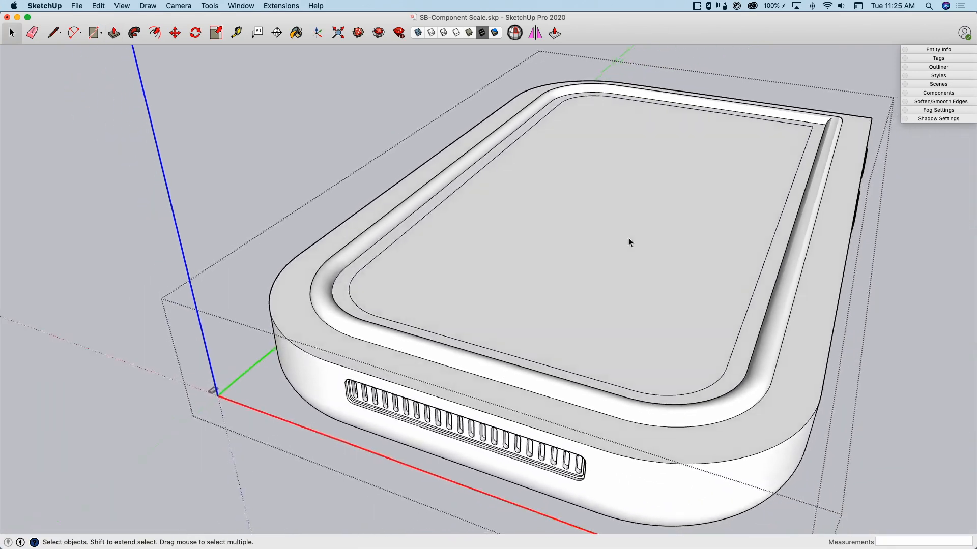
scroll(576, 262, "down", 2)
middle_click_drag(576, 262, 543, 220)
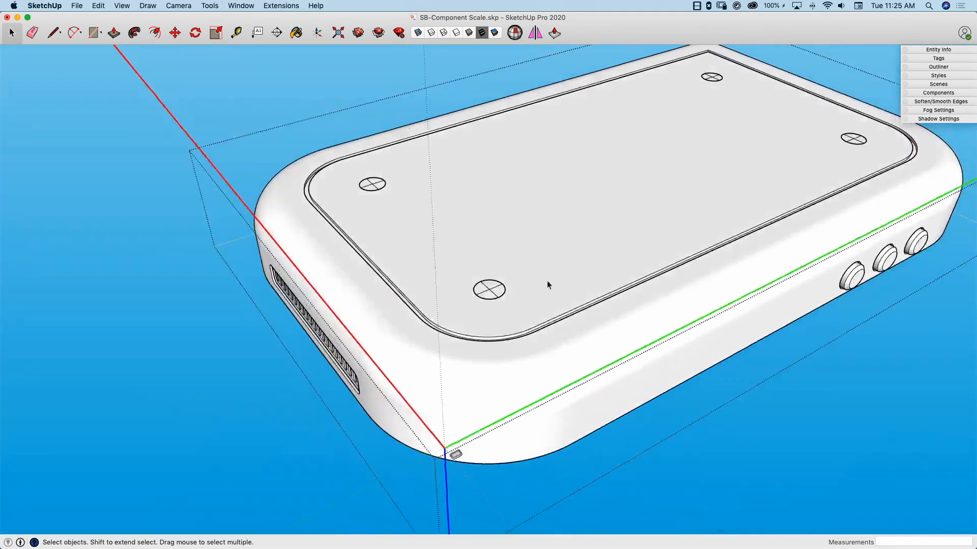
middle_click_drag(881, 135, 604, 241)
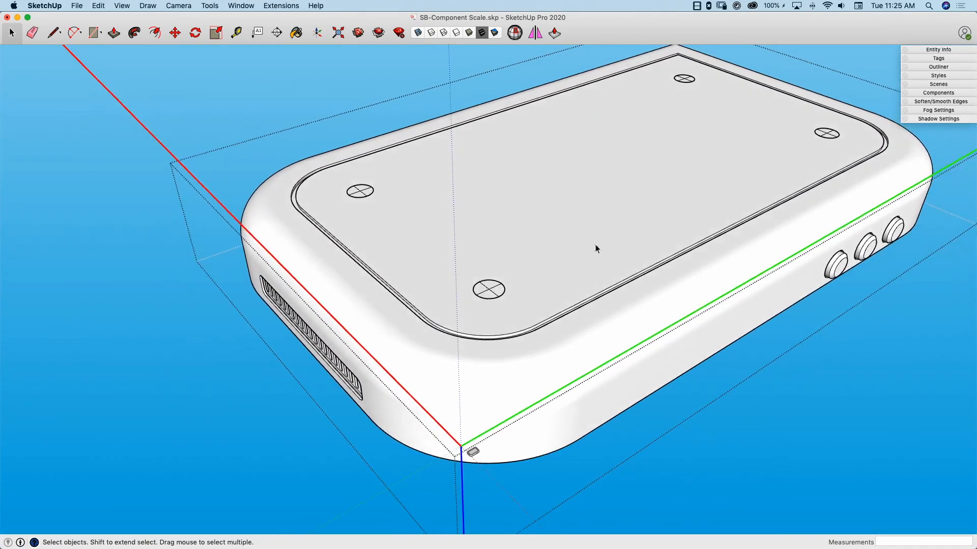
scroll(386, 219, "up", 2)
middle_click_drag(373, 233, 460, 227)
scroll(438, 278, "up", 2)
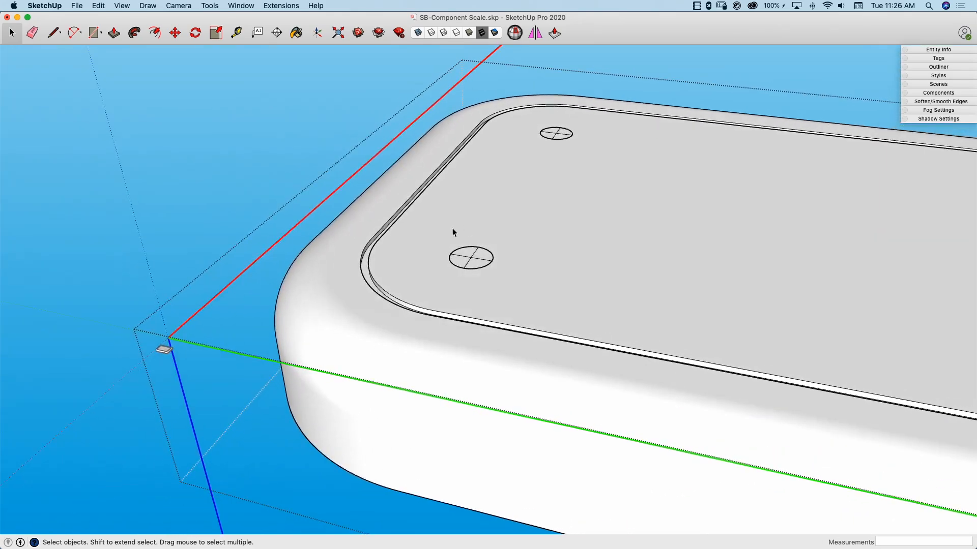
scroll(438, 253, "down", 3)
middle_click_drag(495, 266, 473, 396)
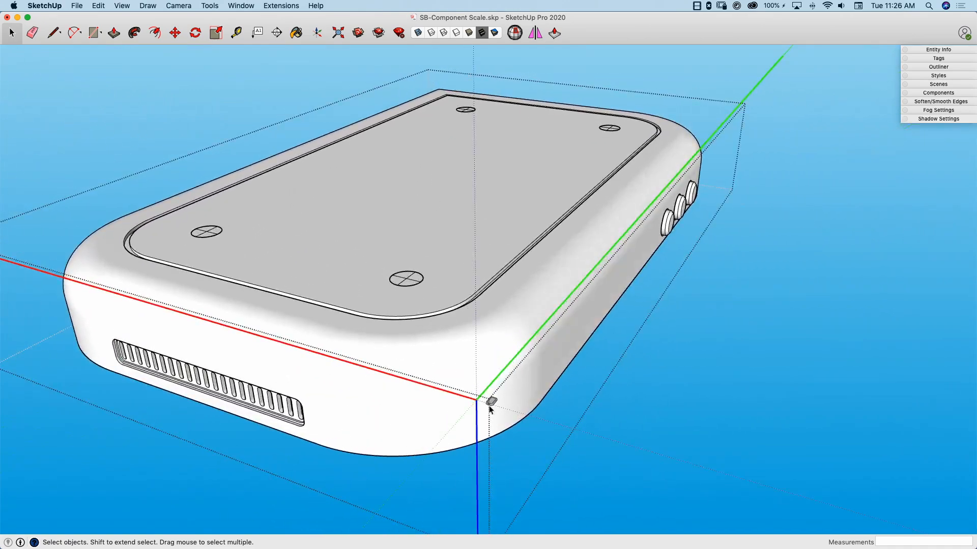
Select the back-panel screw nearest the component's origin and compare it with the other screws
middle_click_drag(482, 317, 413, 278)
scroll(413, 277, "up", 2)
left_click(413, 279)
scroll(402, 239, "up", 5)
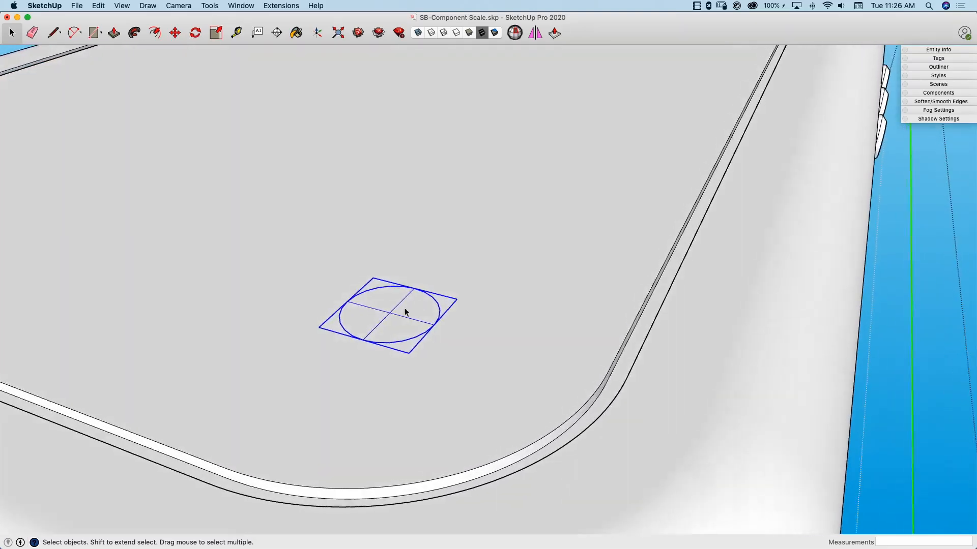
scroll(402, 309, "up", 2)
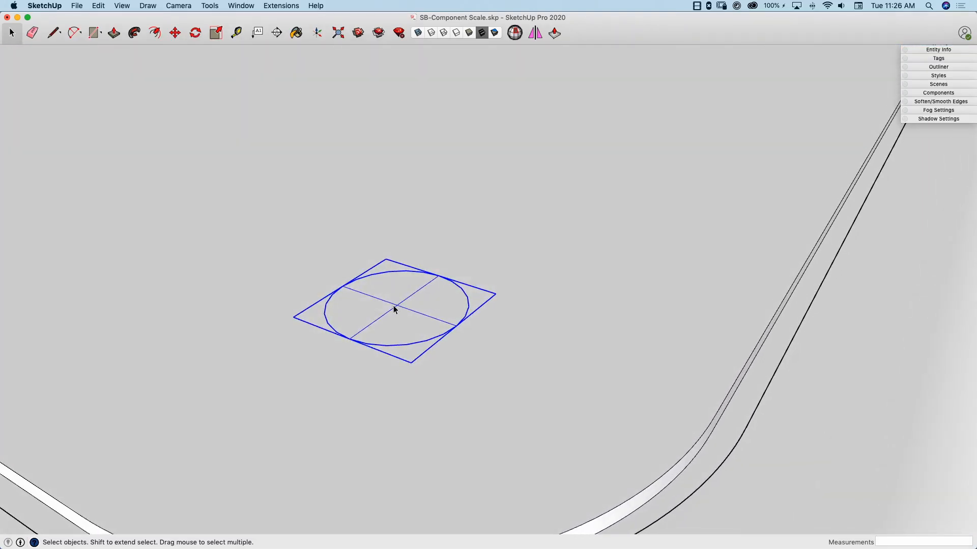
scroll(410, 334, "down", 10)
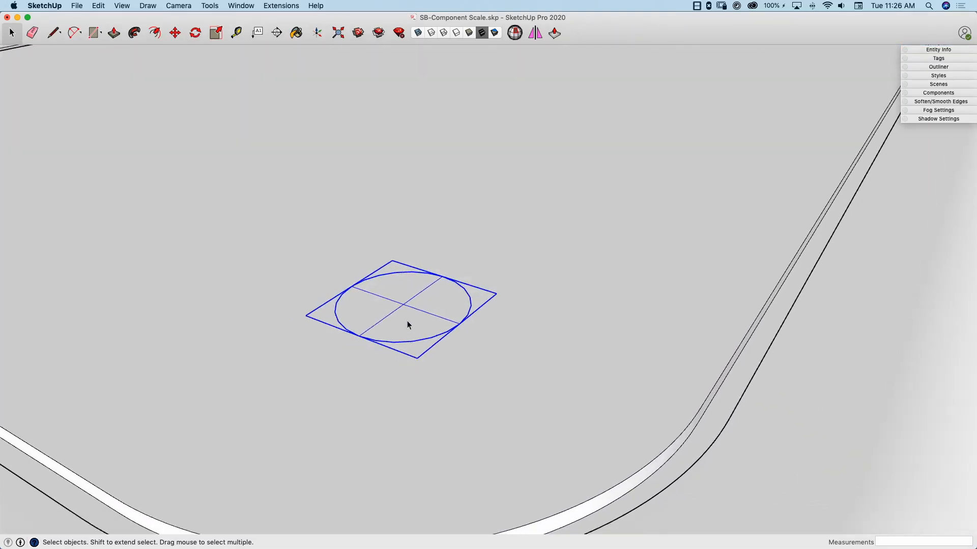
scroll(545, 345, "up", 1)
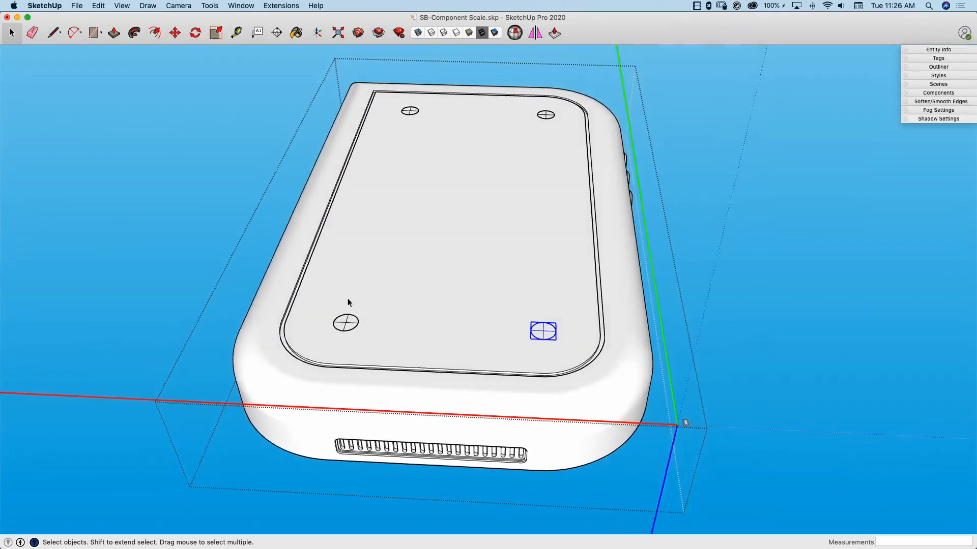
scroll(399, 146, "up", 1)
scroll(520, 425, "up", 2)
scroll(520, 425, "up", 5)
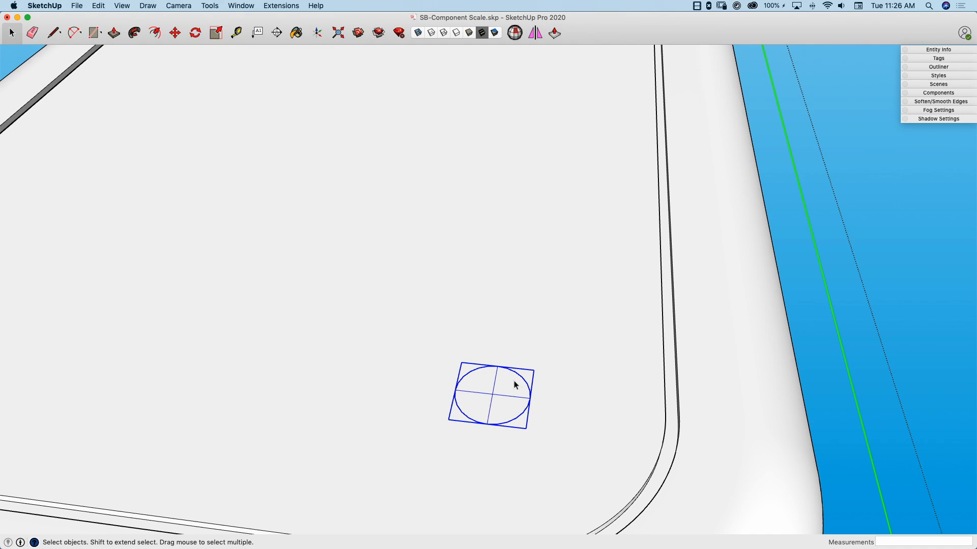
scroll(469, 401, "down", 3)
scroll(497, 377, "down", 6)
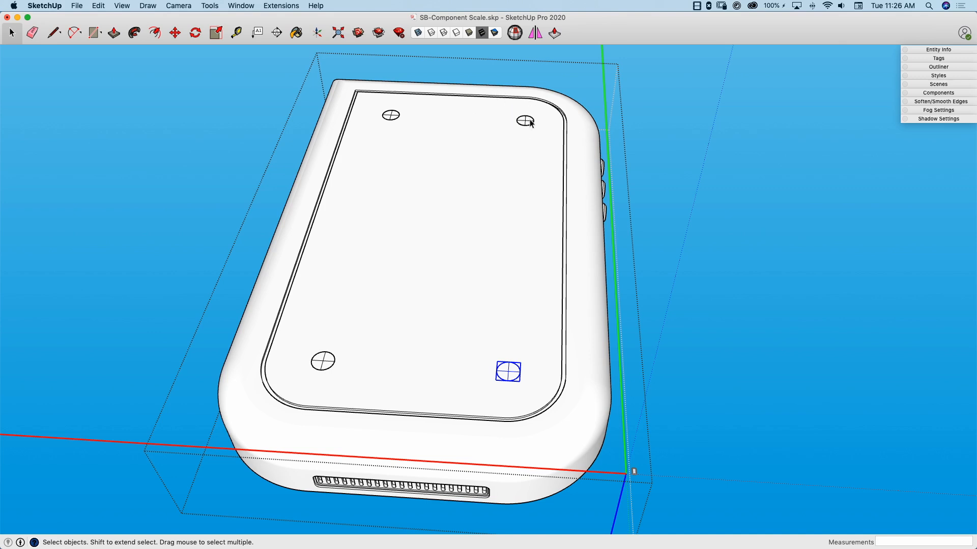
scroll(511, 376, "up", 2)
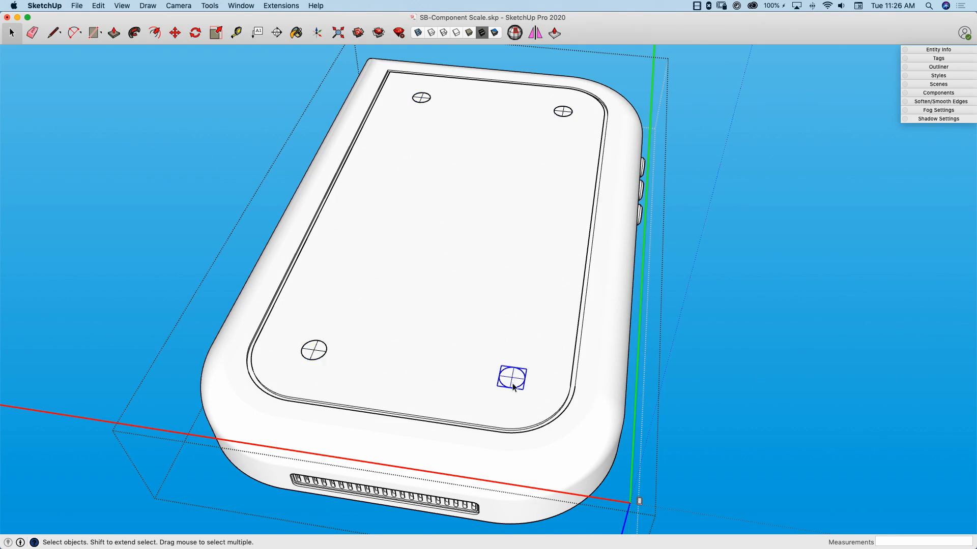
Leave the enlarged tablet and open the small original tablet beside the figure for editing
middle_click_drag(693, 429, 529, 188)
scroll(402, 257, "up", 6)
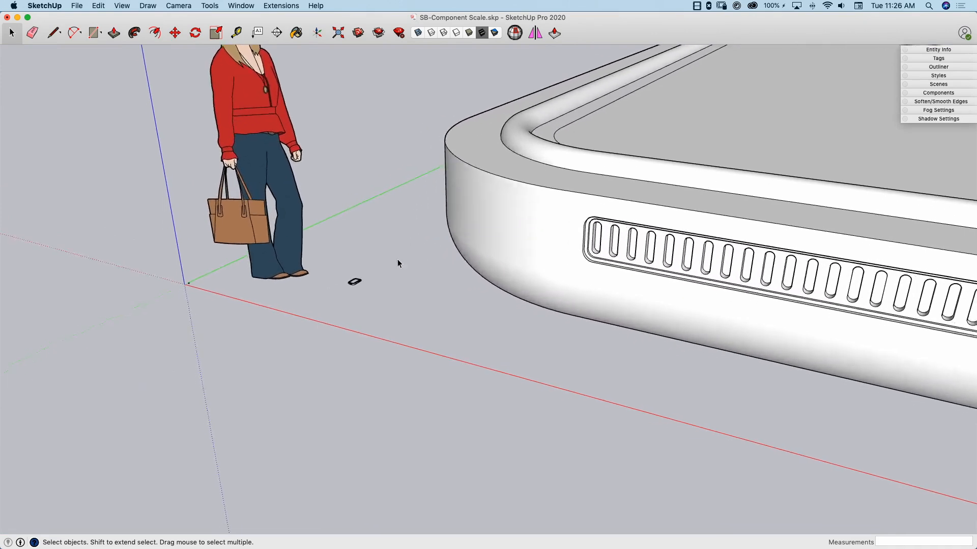
scroll(392, 272, "up", 5)
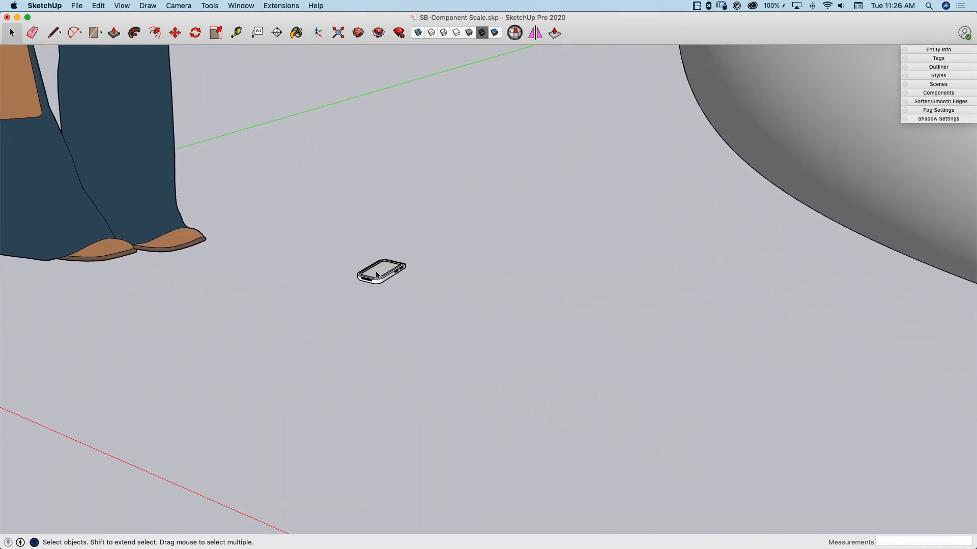
double_click(375, 274)
scroll(376, 270, "up", 12)
middle_click_drag(420, 264, 368, 263)
scroll(364, 272, "up", 6)
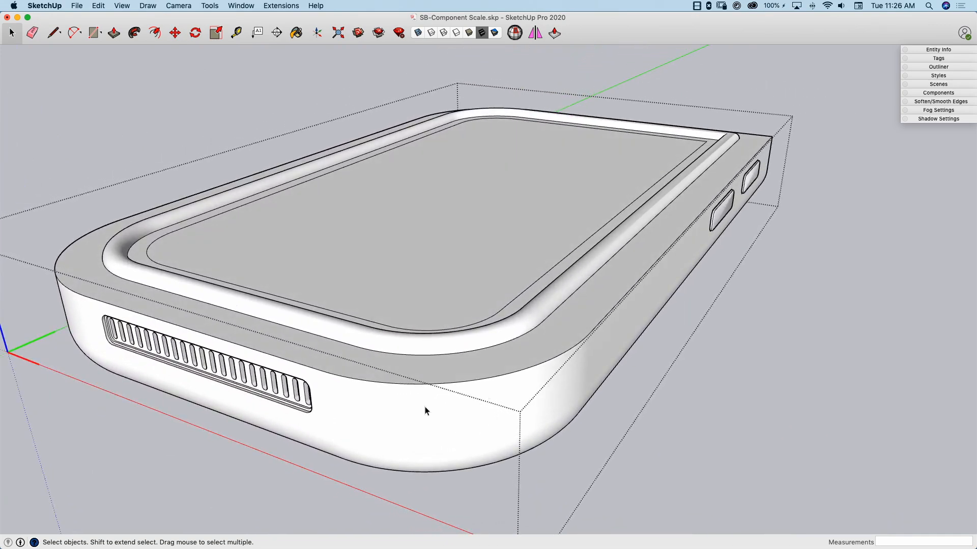
Display the small tablet's hidden geometry, inspect the edges on its curved surfaces, and hide them again
key("alt+h")
middle_click_drag(433, 399, 386, 392)
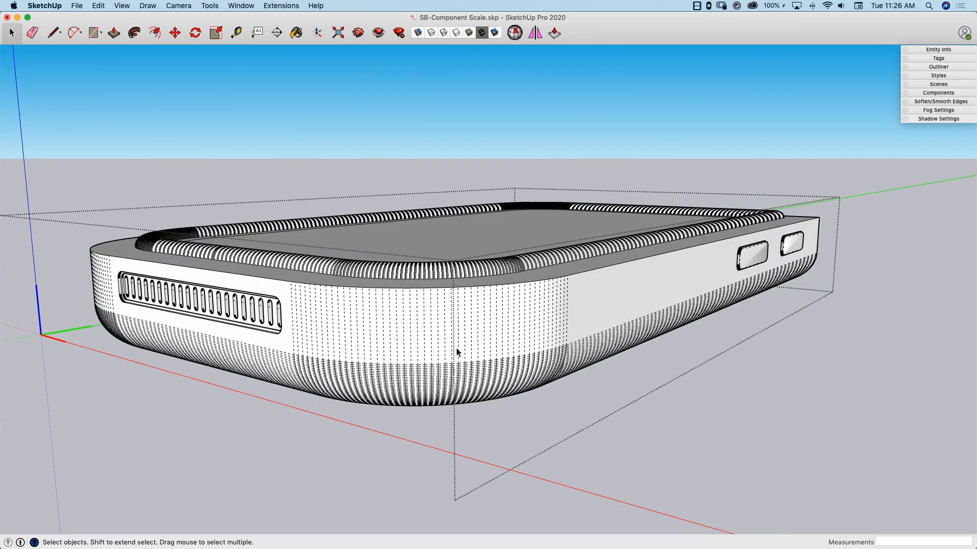
key("alt+h")
middle_click_drag(398, 313, 322, 285)
Select the small tablet's inner screen face and push it down 1/8" to recess it
left_click(322, 284)
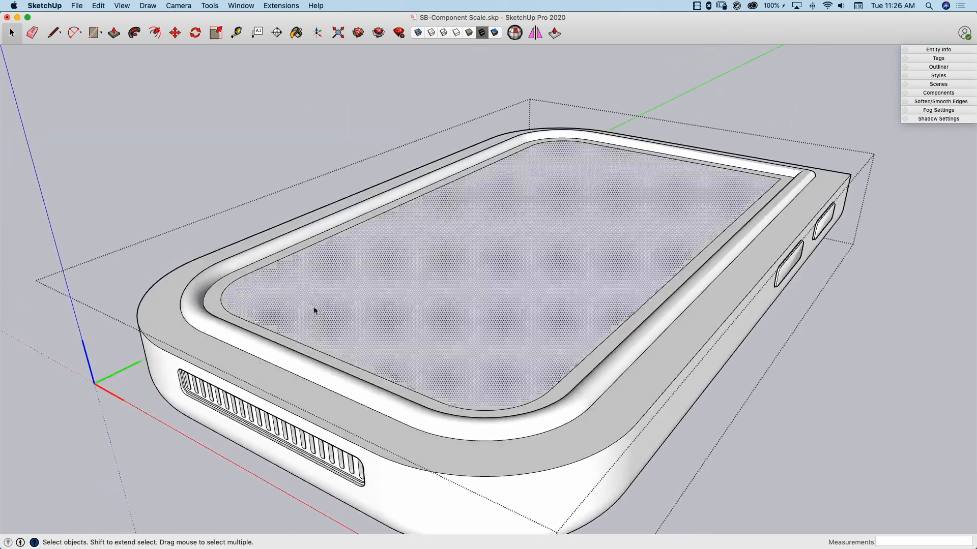
scroll(312, 309, "up", 5)
scroll(349, 224, "down", 4)
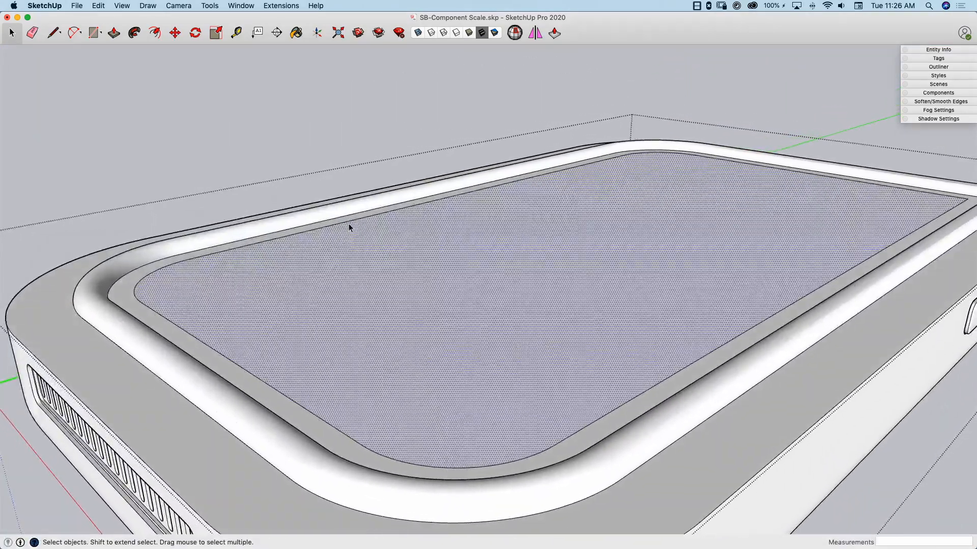
middle_click_drag(347, 246, 407, 251)
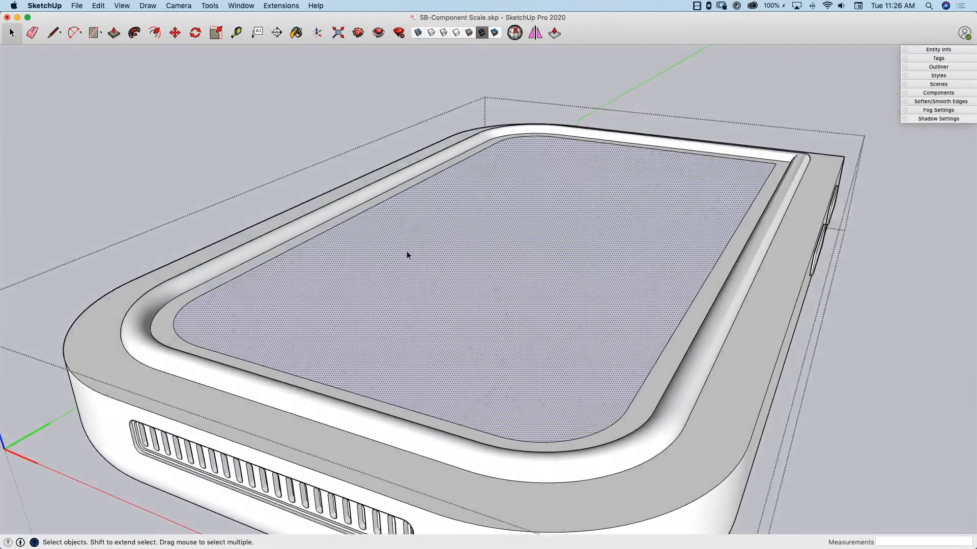
key("p")
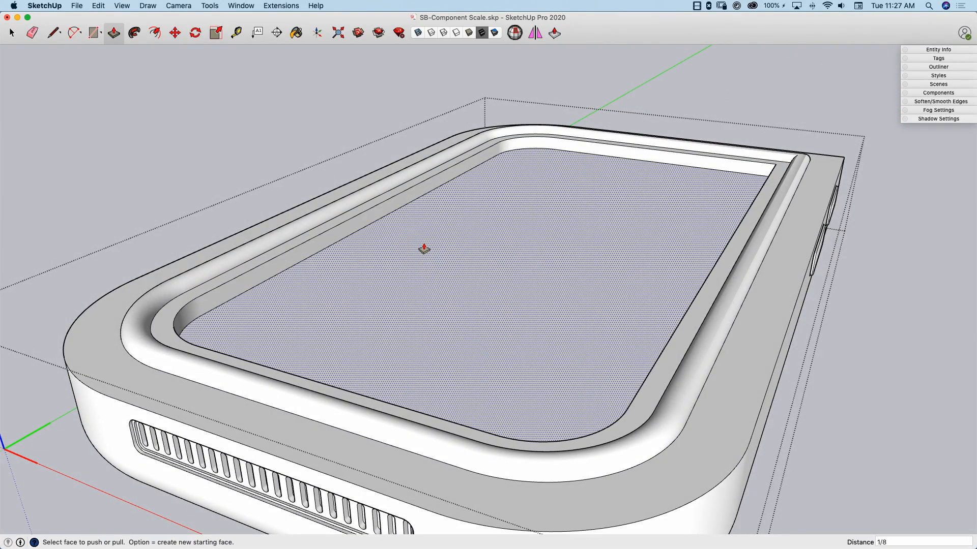
Try pushing the small tablet's recessed screen face further down
left_click(425, 249)
middle_click_drag(656, 217, 645, 213)
key("space")
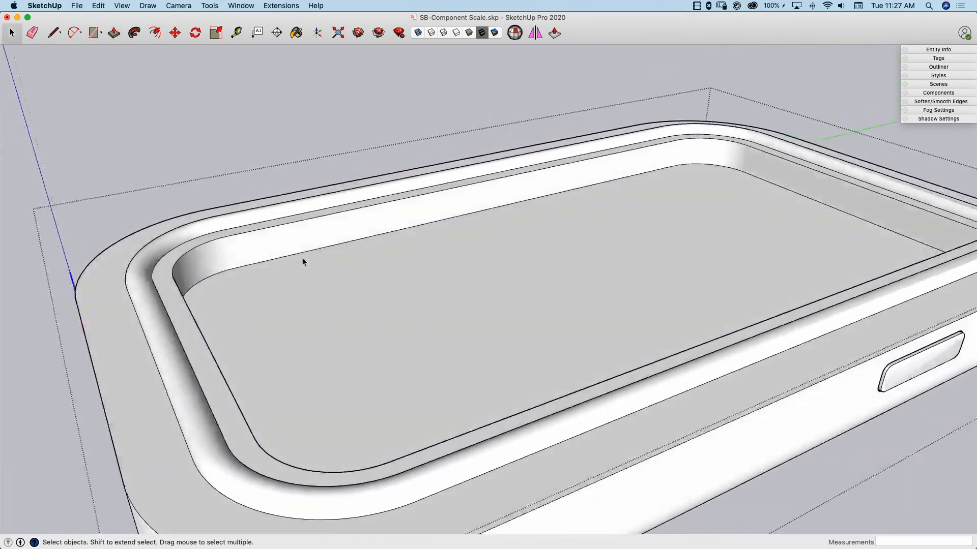
middle_click_drag(302, 257, 434, 263)
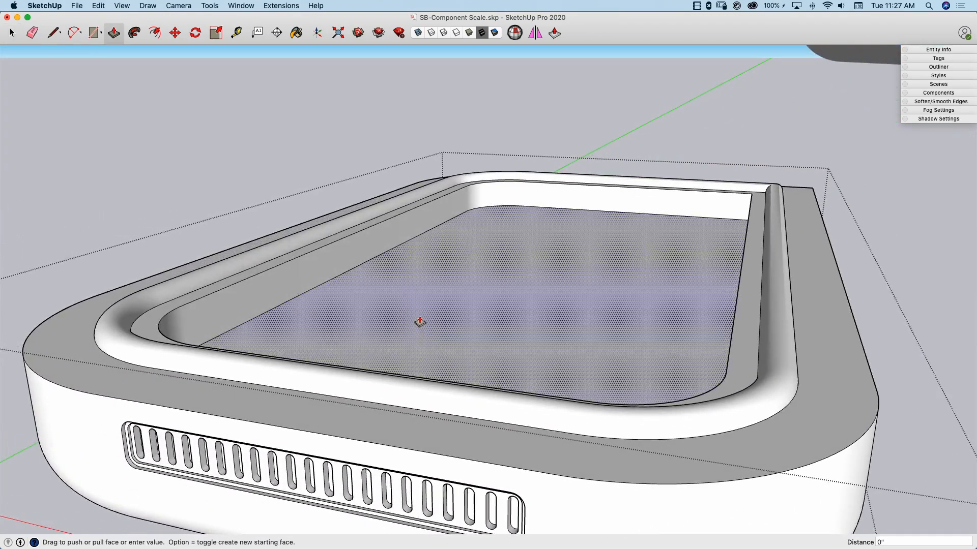
key("space")
scroll(380, 290, "up", 3)
middle_click_drag(414, 308, 357, 253)
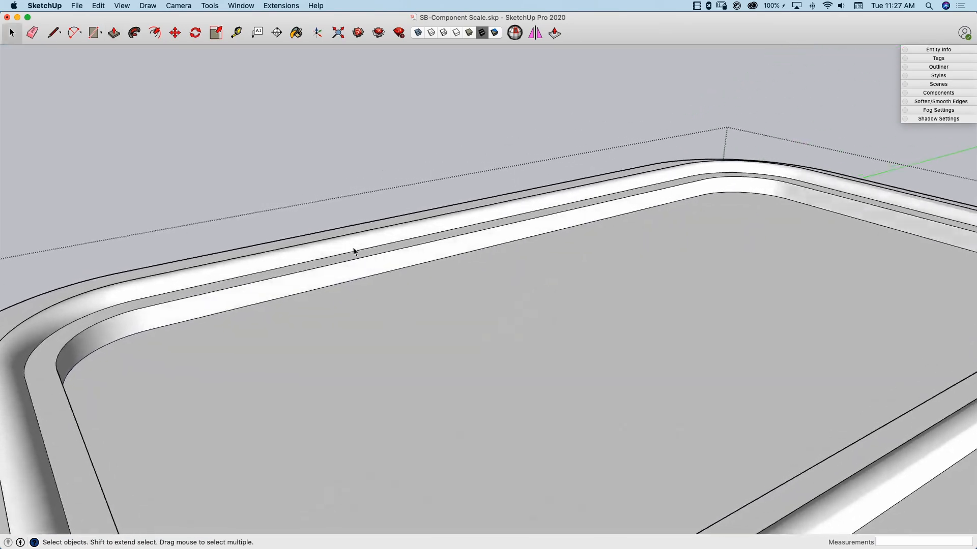
Leave the small tablet and select the separate threaded screw near the model's origin
scroll(358, 252, "down", 6)
middle_click_drag(323, 289, 311, 265)
scroll(328, 198, "down", 5)
scroll(332, 204, "down", 3)
scroll(269, 355, "down", 10)
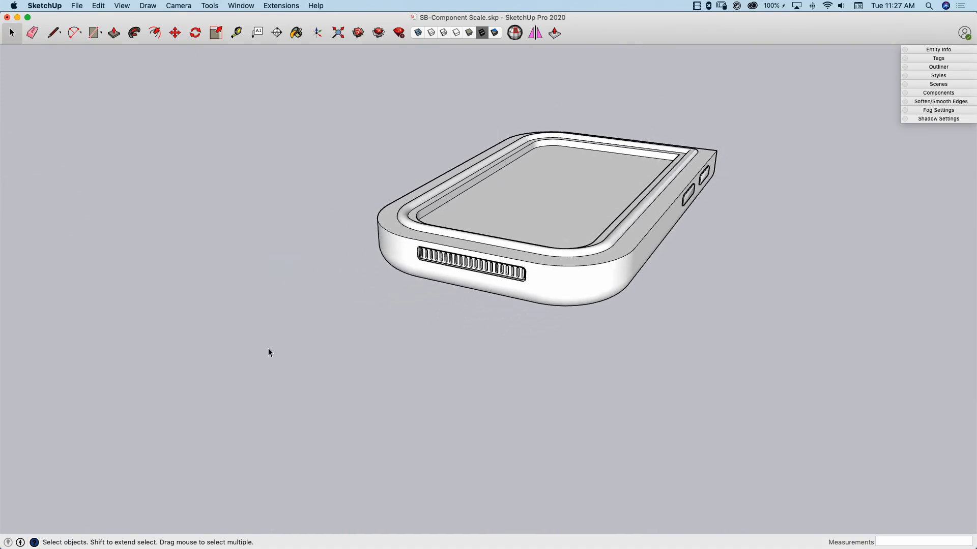
scroll(114, 274, "left", 10)
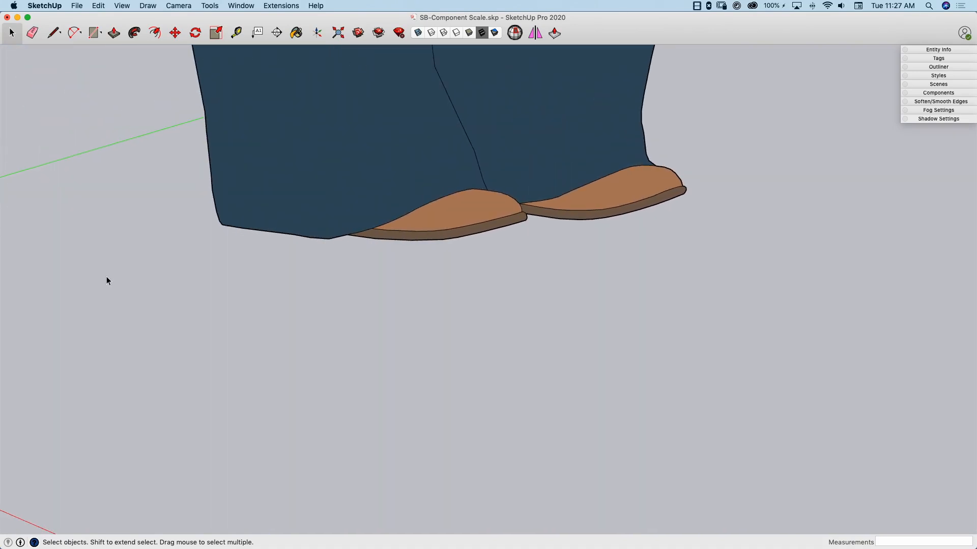
scroll(106, 281, "left", 5)
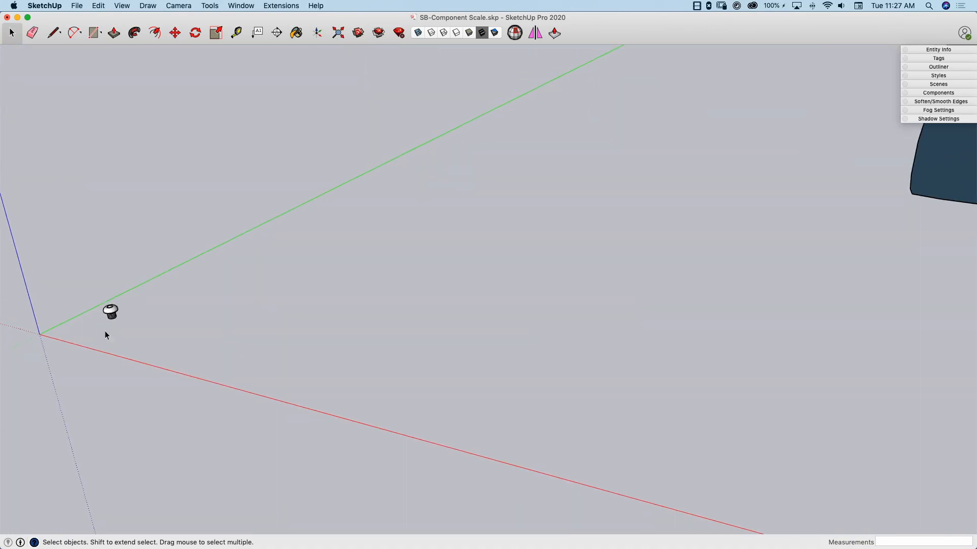
scroll(135, 312, "up", 5)
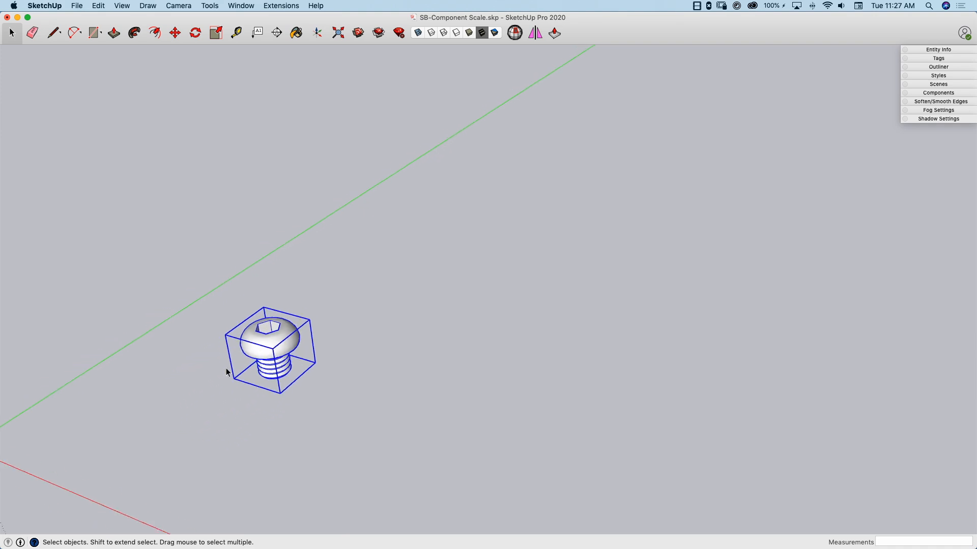
middle_click_drag(303, 320, 278, 326)
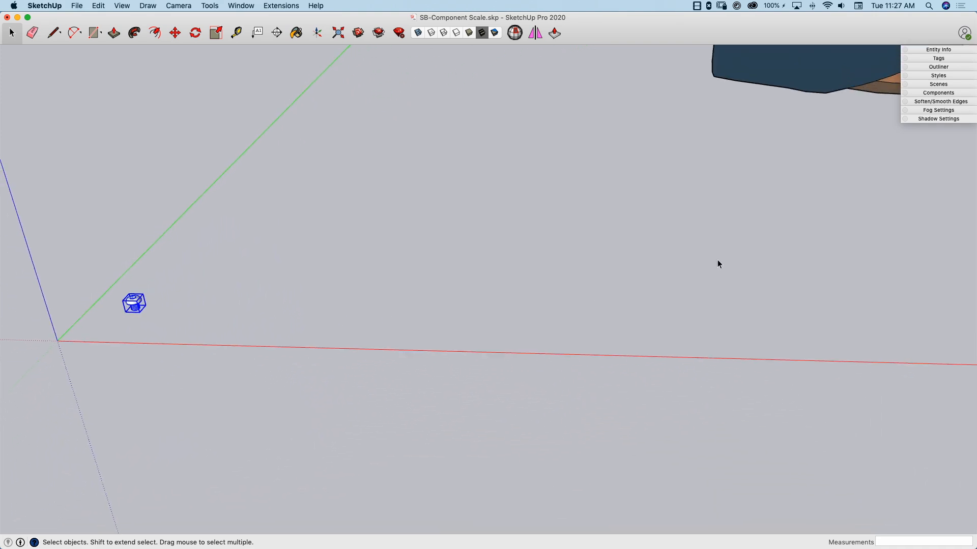
Move the selected screw about 3' 3 13/16" from the origin to the small tablet's rounded corner beside the vents
scroll(808, 168, "down", 5)
scroll(808, 164, "up", 10)
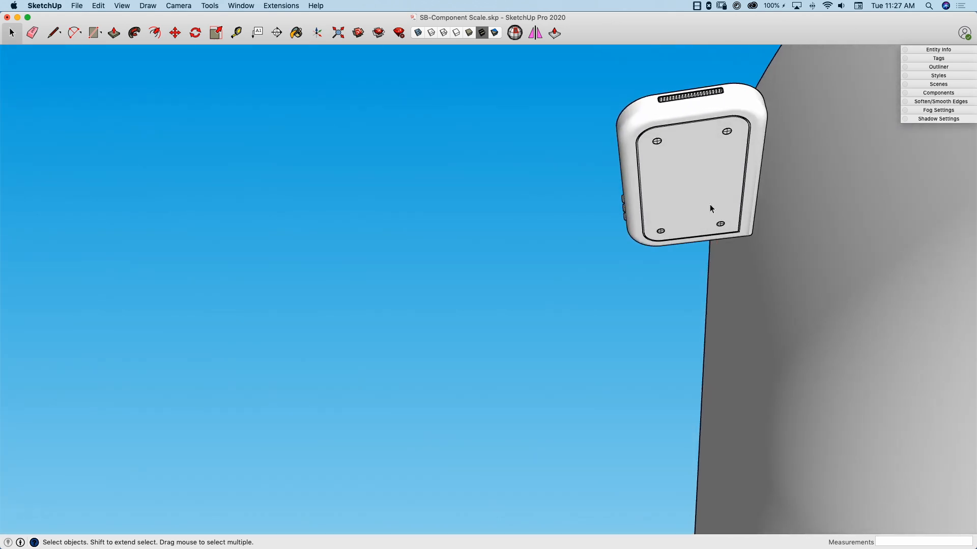
scroll(658, 141, "up", 3)
scroll(656, 146, "up", 1)
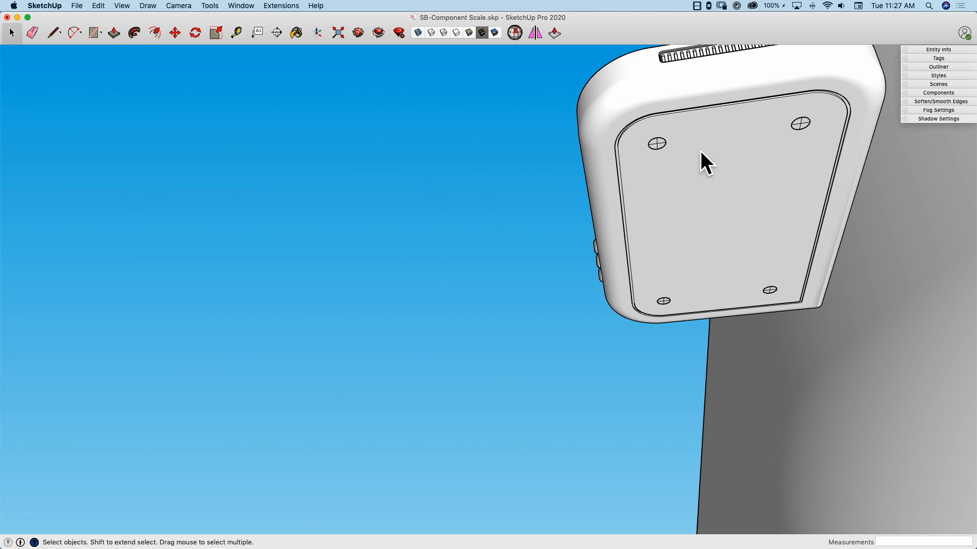
scroll(659, 147, "down", 2)
scroll(627, 163, "down", 8)
middle_click_drag(625, 164, 272, 309)
scroll(239, 203, "up", 6)
middle_click_drag(245, 190, 274, 335, "shift")
scroll(249, 244, "up", 4)
key("m")
scroll(293, 341, "up", 5)
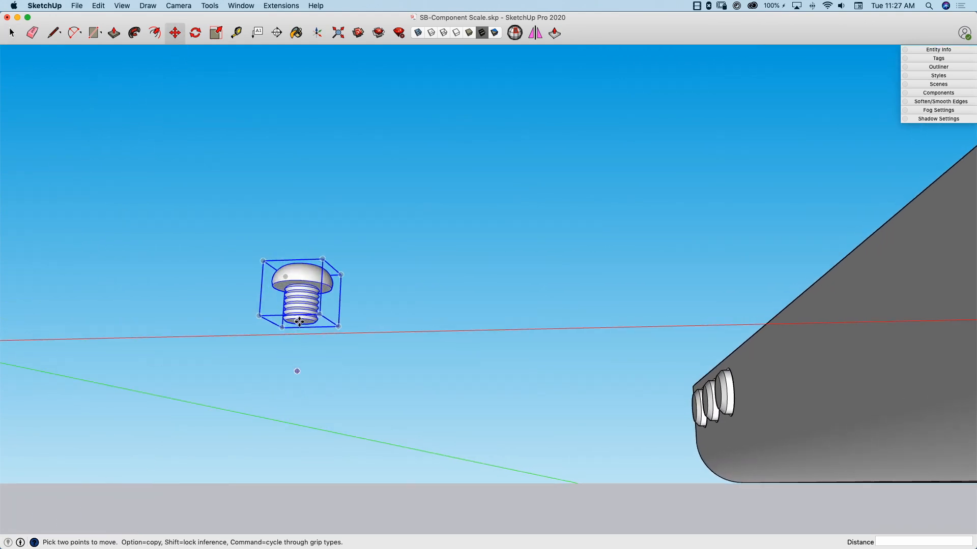
scroll(179, 349, "down", 4)
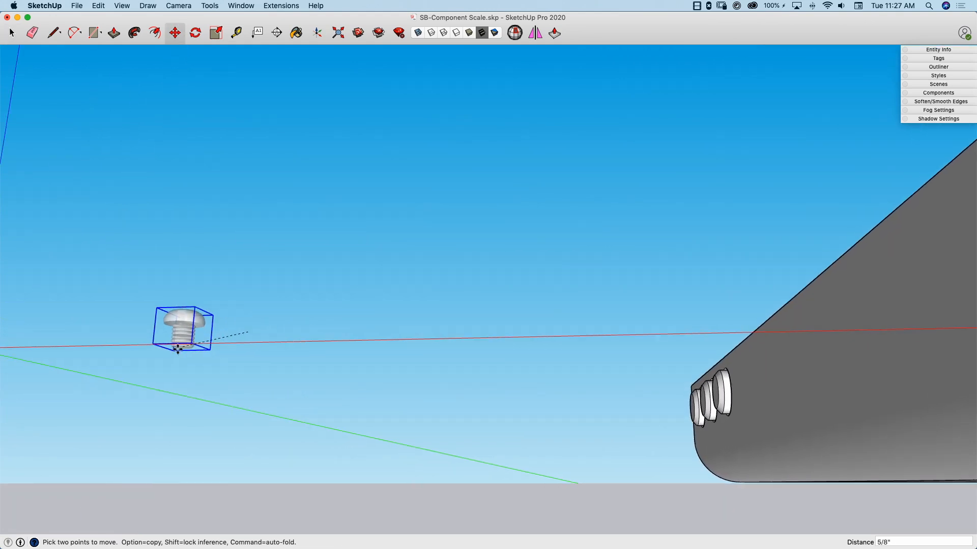
scroll(152, 356, "up", 2)
scroll(142, 353, "down", 2)
scroll(141, 356, "down", 4)
scroll(137, 356, "up", 2)
scroll(710, 393, "up", 5)
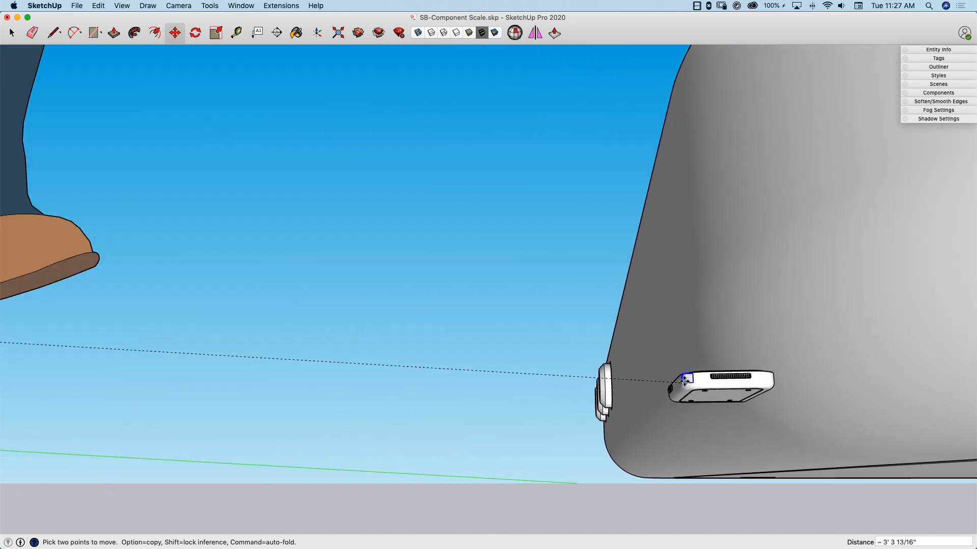
middle_click_drag(740, 109, 702, 168)
key("space")
left_click(701, 170)
Rotate the screw 180° at the tablet's corner so its head faces down and its threaded end points up
middle_click_drag(686, 208, 825, 247)
middle_click_drag(667, 161, 629, 260)
scroll(539, 243, "up", 5)
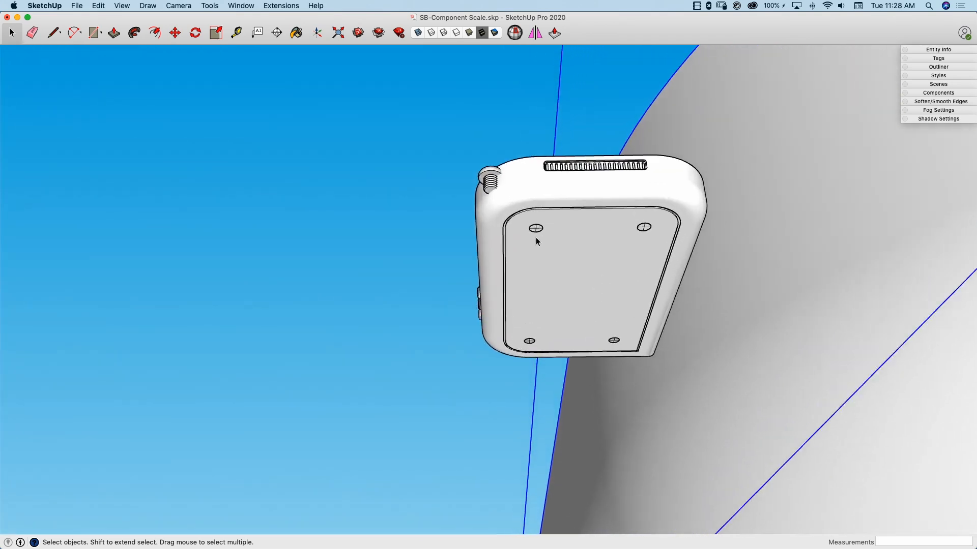
middle_click_drag(467, 144, 476, 196)
key("m")
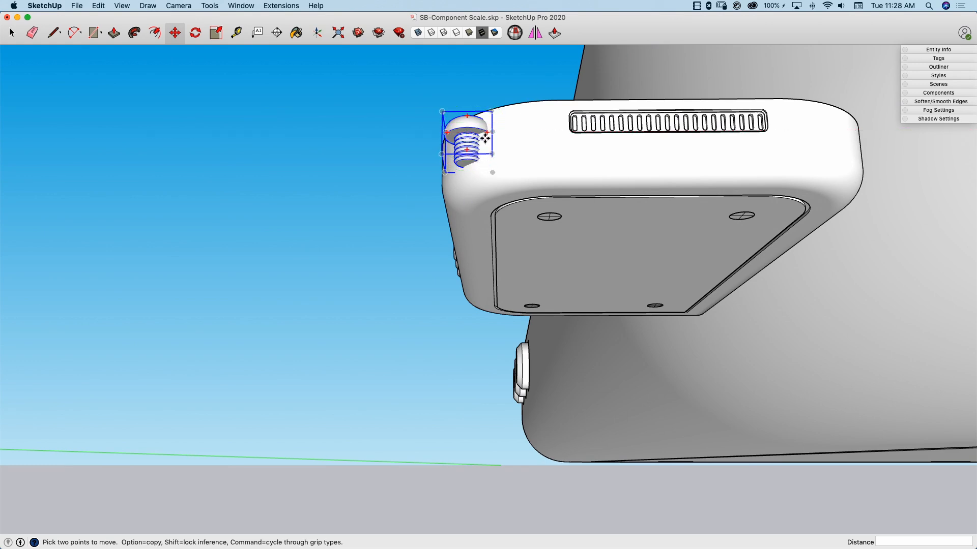
left_click(486, 132)
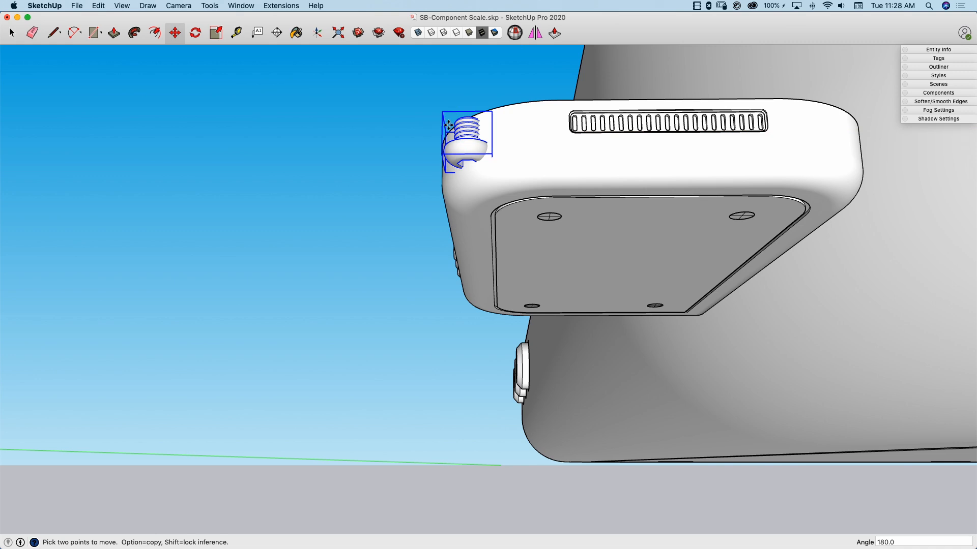
key("space")
Move the inverted screw 3/16" sideways, clear of the small tablet's corner
key("m")
left_click(428, 189)
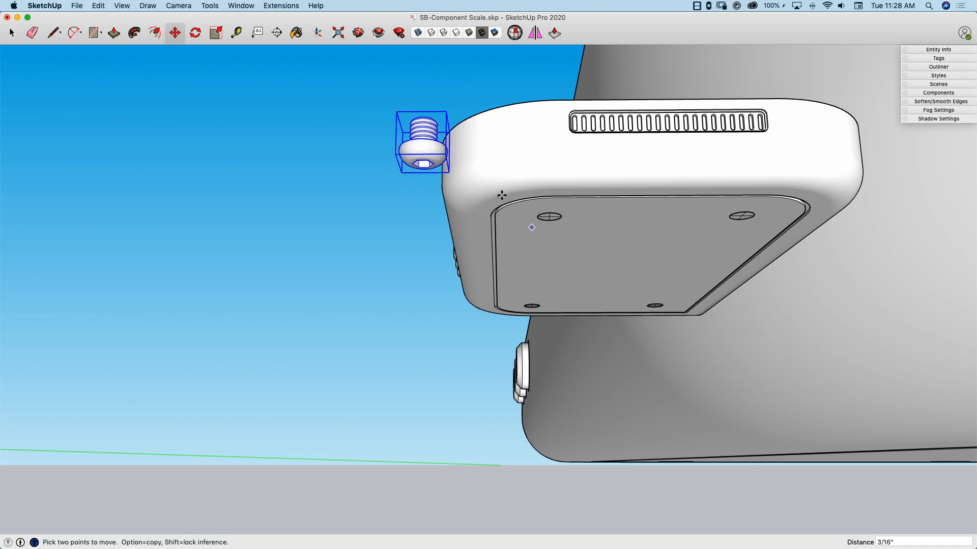
middle_click_drag(529, 215, 473, 239)
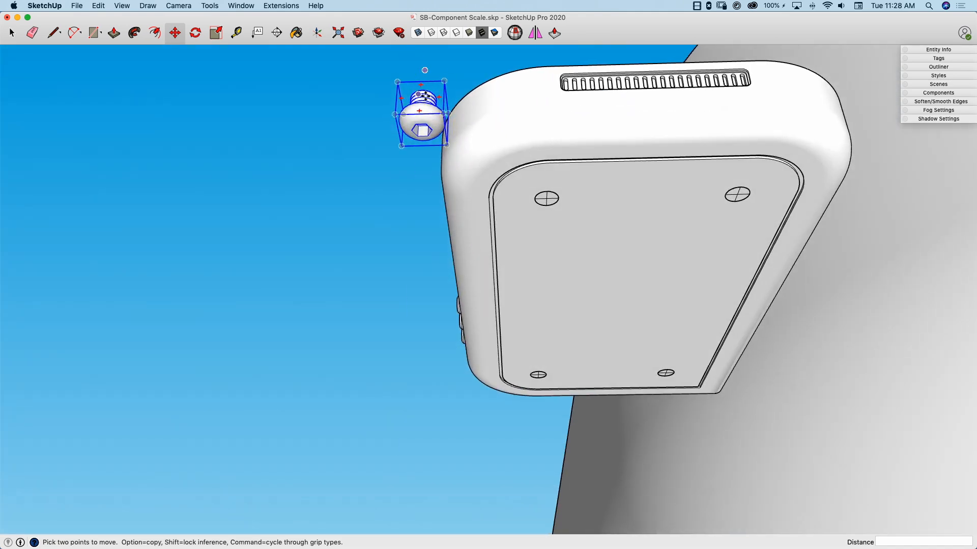
Move the screw by the centre of its threaded end onto the centre of the corner screw on the tablet's back panel
middle_click_drag(476, 85, 417, 342)
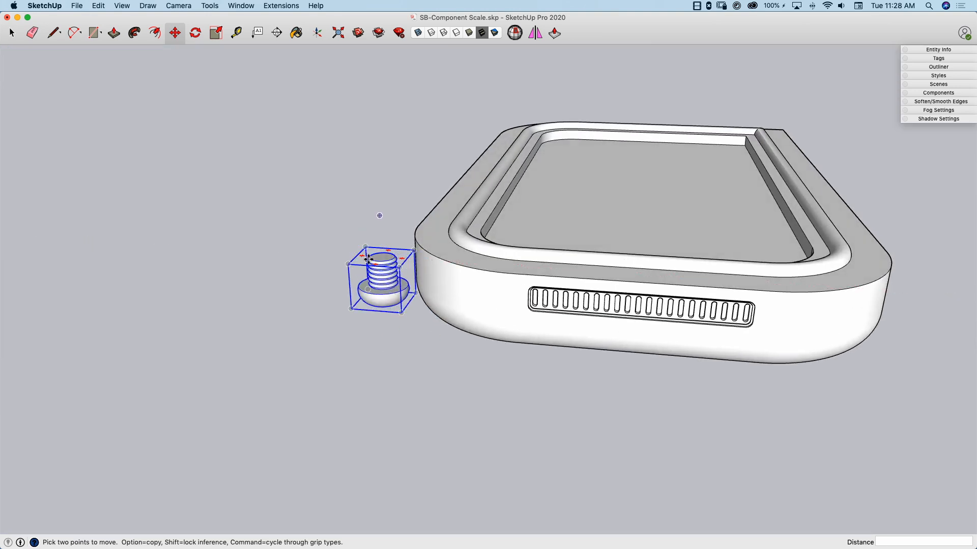
scroll(381, 262, "up", 5)
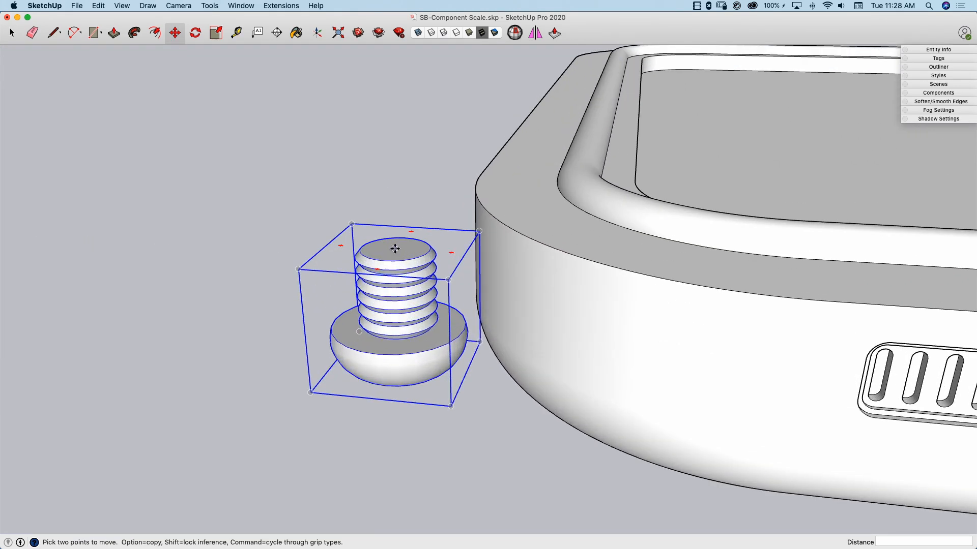
left_click(395, 248)
middle_click_drag(450, 341, 443, 105)
middle_click_drag(473, 179, 469, 351)
scroll(463, 165, "down", 4)
middle_click_drag(459, 172, 699, 402)
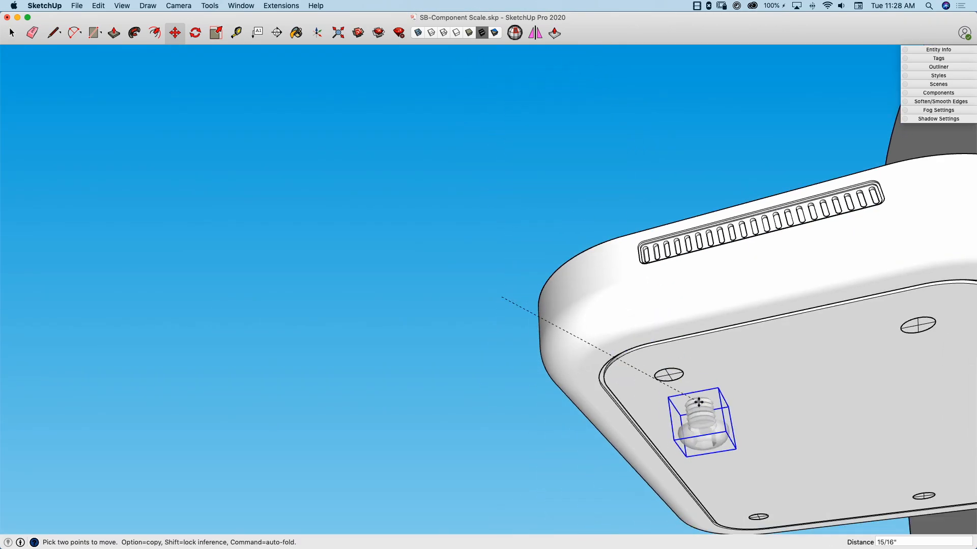
scroll(715, 382, "up", 5)
mouse_move(669, 322)
middle_mouse_down()
mouse_move(591, 216)
mouse_move(654, 321)
middle_mouse_up()
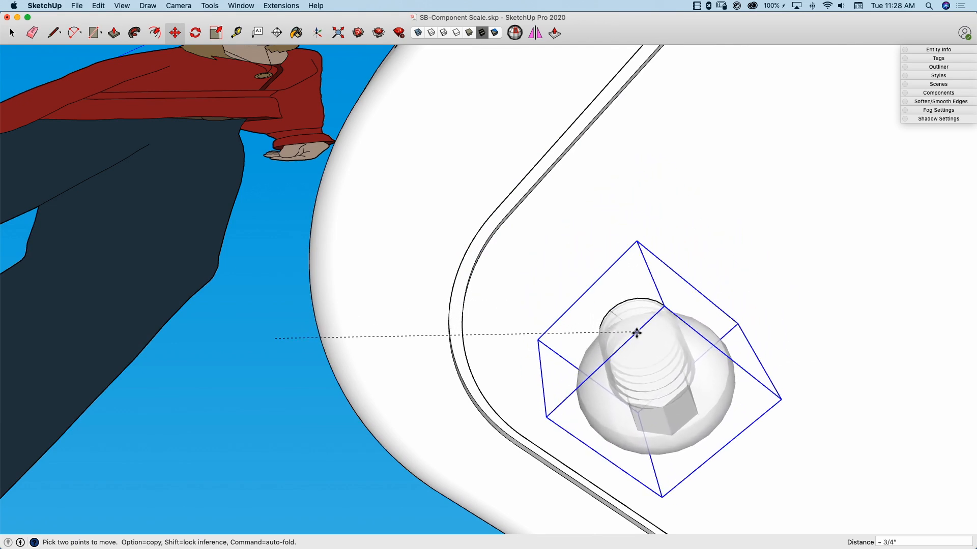
left_click(636, 333)
key("space")
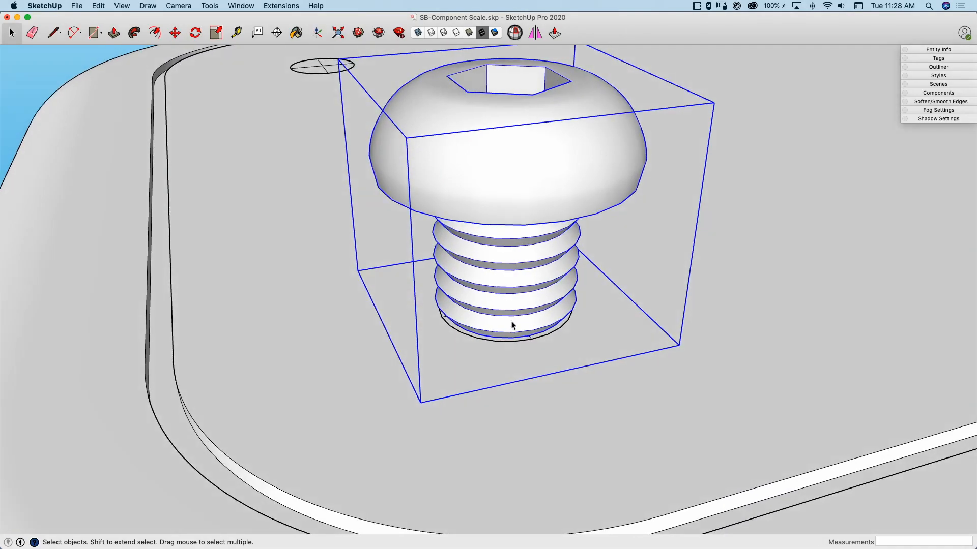
Open the threaded screw for editing and copy the circular face at its threaded end
double_click(511, 322)
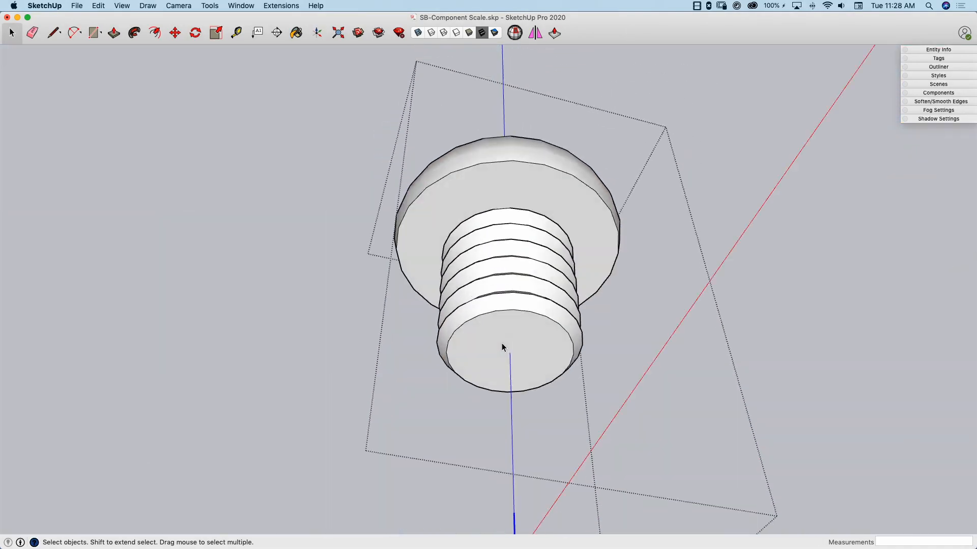
left_click(502, 348)
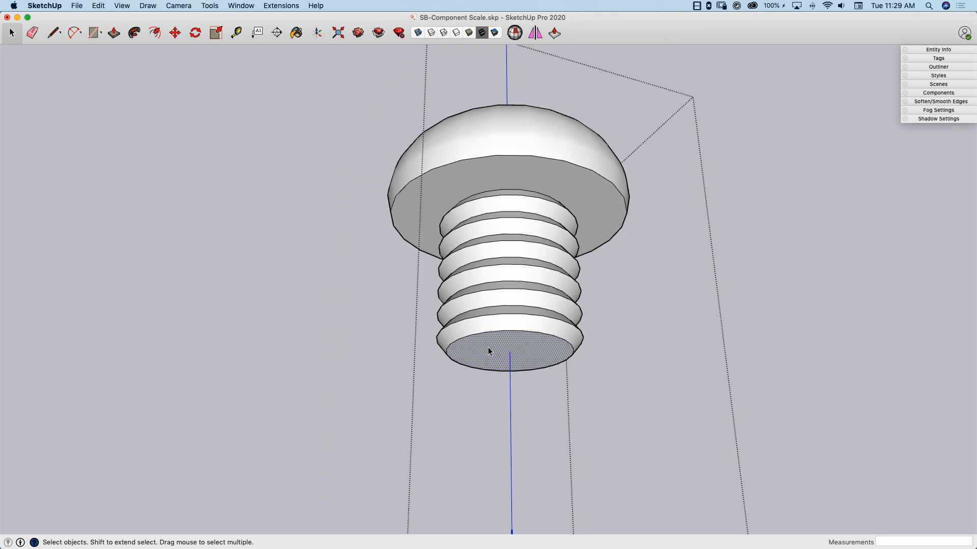
left_click(98, 5)
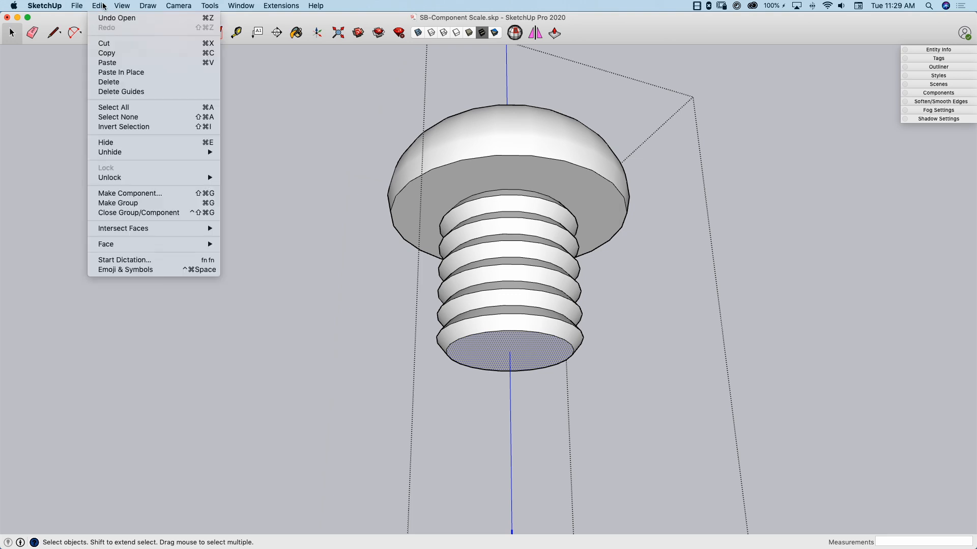
left_click(117, 55)
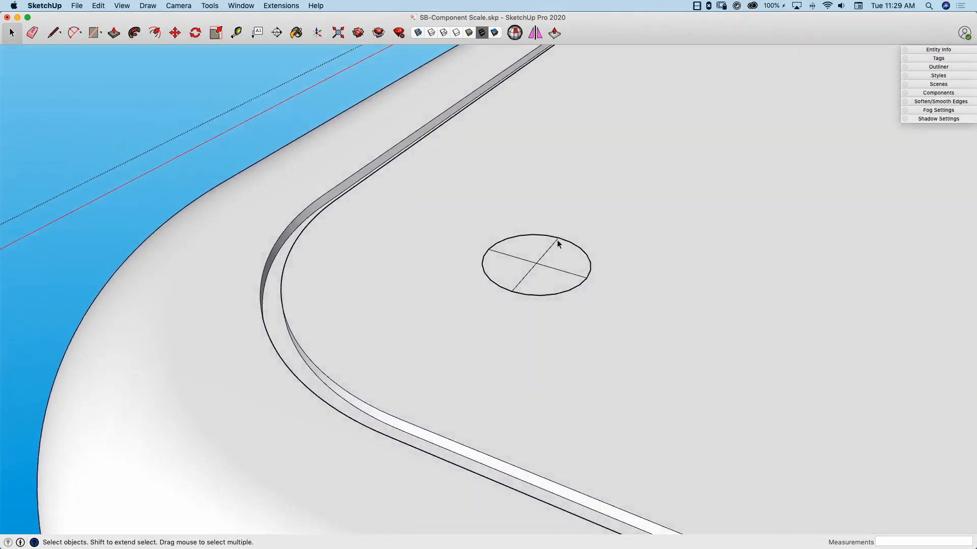
Open the back panel's corner screw component for editing and erase the two crossing lines on its round face
mouse_move(557, 240)
middle_mouse_down()
mouse_move(534, 276)
mouse_move(510, 266)
middle_mouse_up()
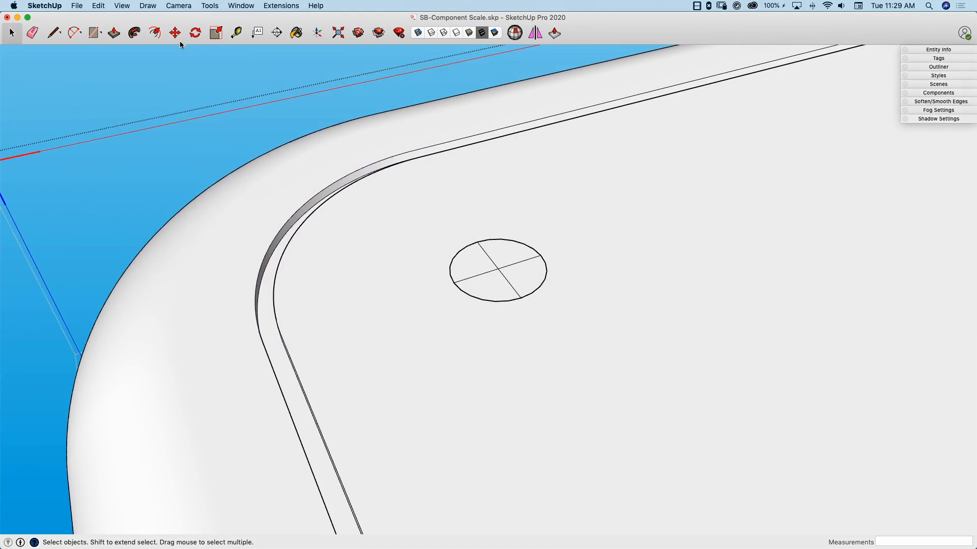
double_click(499, 268)
key("e")
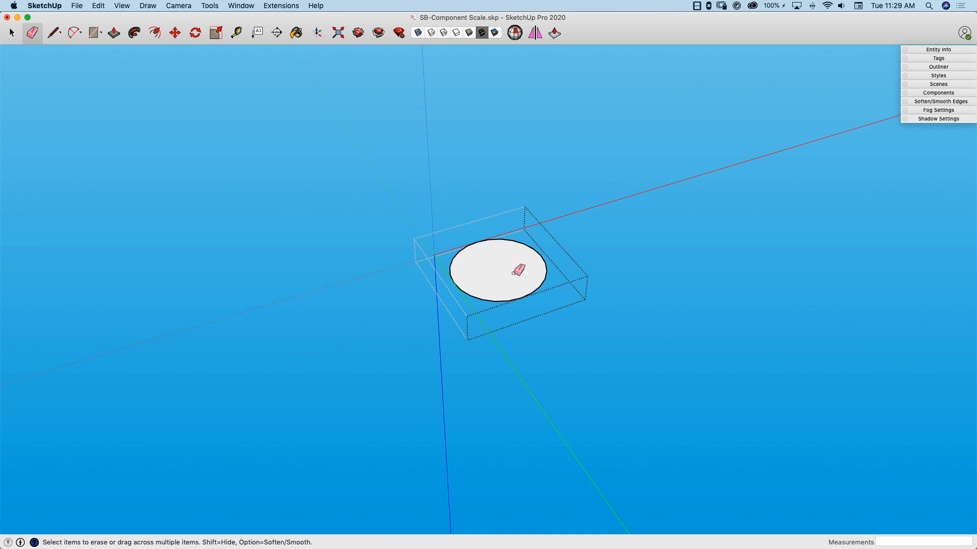
Paste the copied circular face in place inside the back-panel screw component
left_click(79, 6)
mouse_move(101, 8)
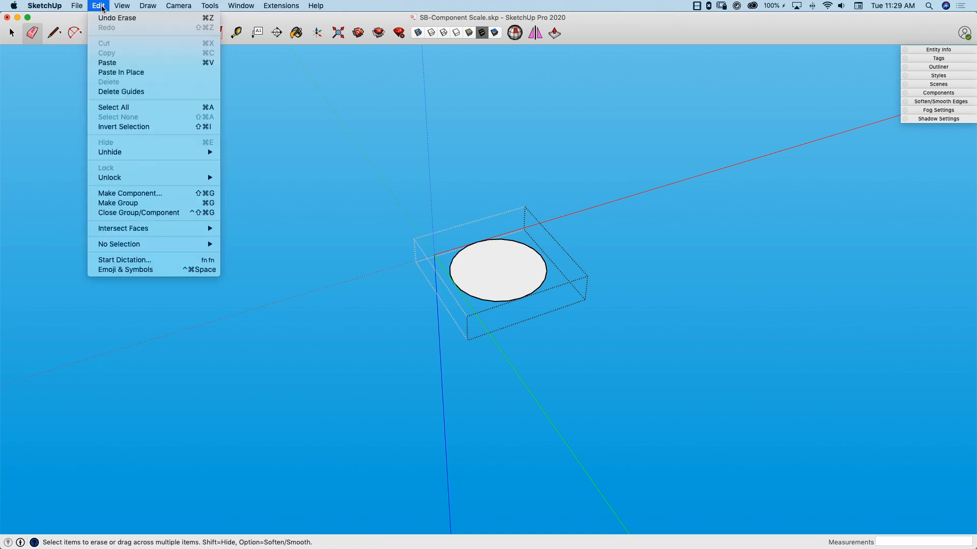
left_click(121, 72)
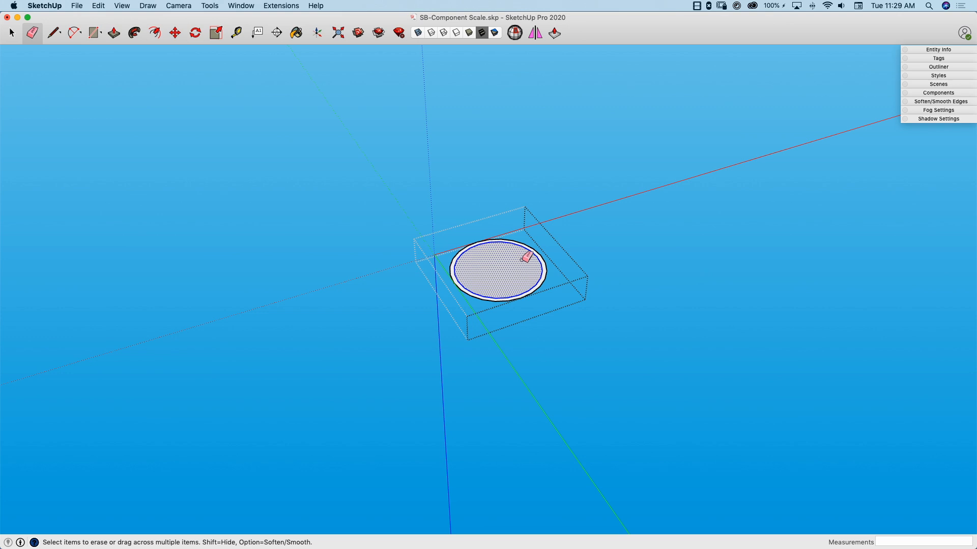
Erase the original outer circle around the pasted face, keeping only the smaller circle
mouse_move(478, 240)
middle_mouse_down()
mouse_move(498, 281)
mouse_move(504, 328)
mouse_move(536, 336)
mouse_move(479, 229)
mouse_move(500, 360)
middle_mouse_up()
scroll(459, 223, "up", 3)
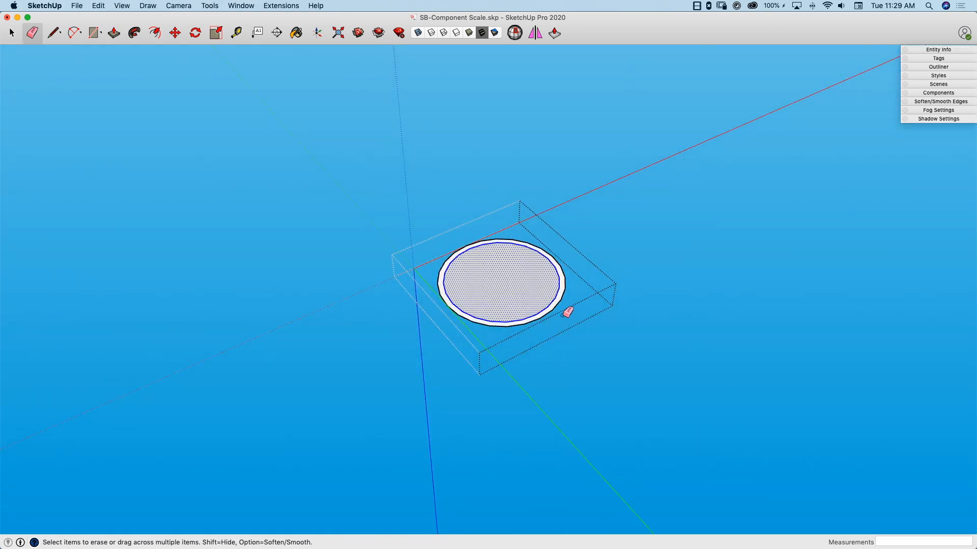
left_click_drag(565, 302, 530, 321)
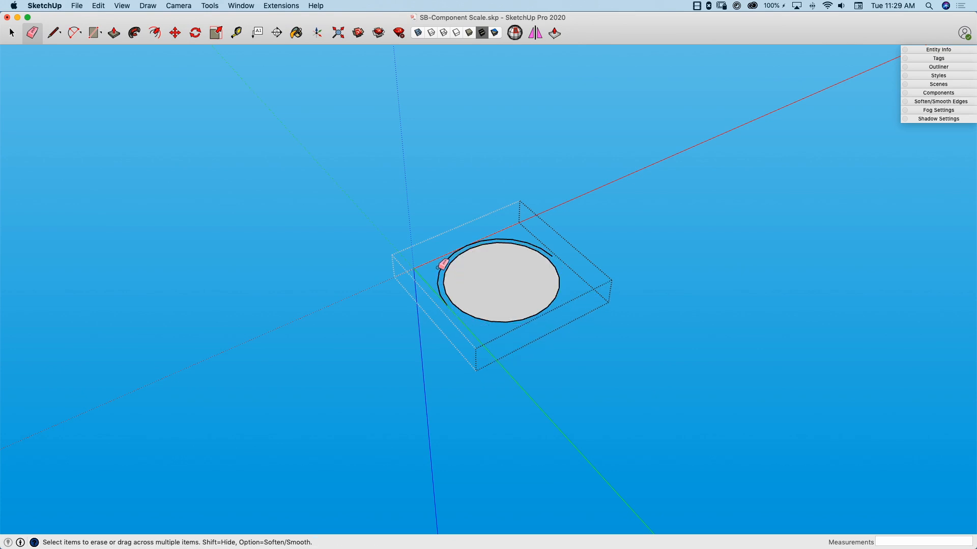
left_click_drag(473, 242, 465, 250)
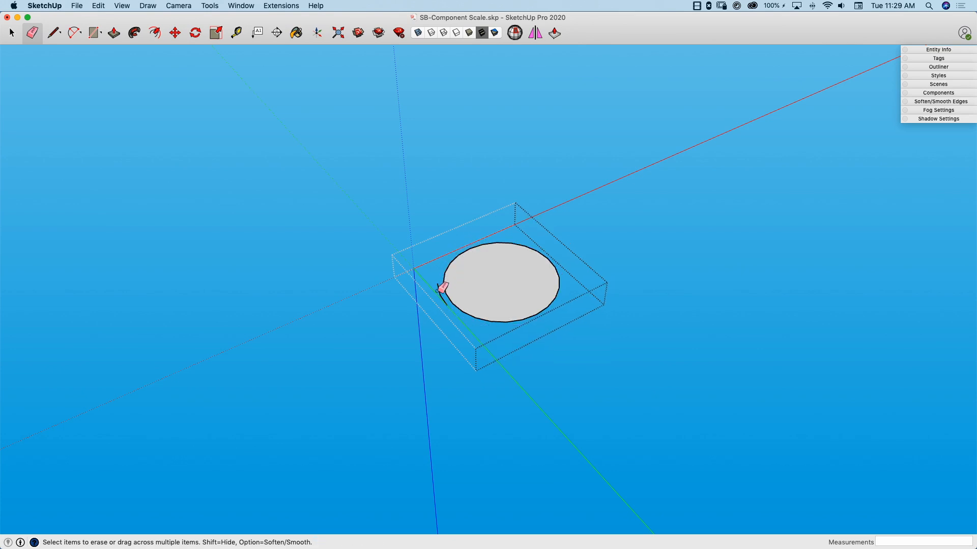
key("space")
middle_click_drag(447, 284, 437, 291)
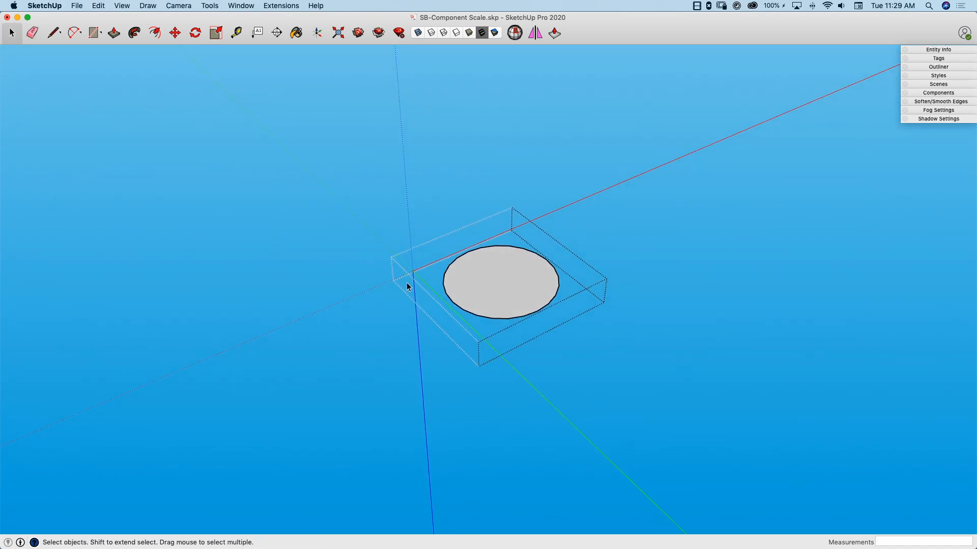
Reopen the back panel's corner screw component and push its circular face down into a cylindrical hole
left_click(371, 274)
middle_click_drag(441, 253, 379, 321)
scroll(489, 280, "down", 10)
scroll(423, 371, "up", 4)
left_click(424, 375)
scroll(424, 374, "up", 3)
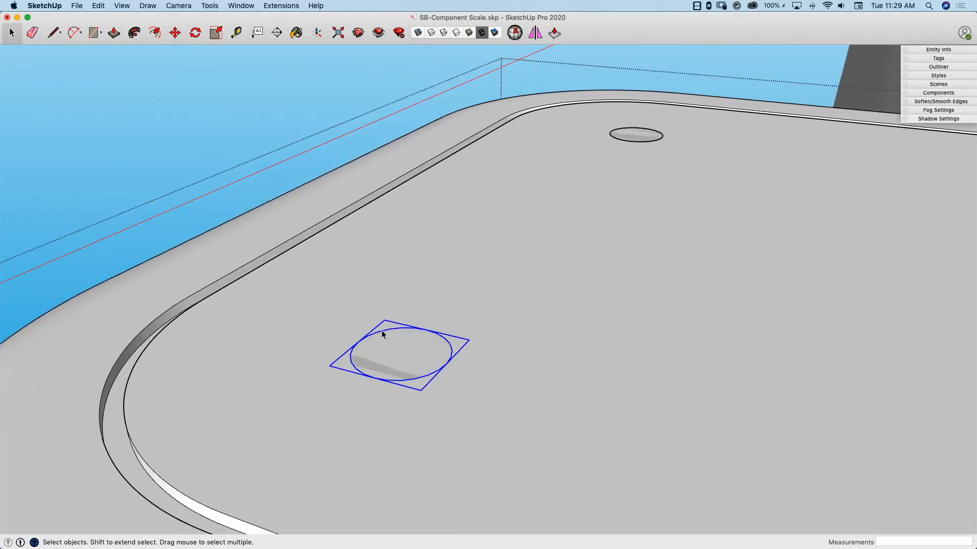
double_click(383, 334)
key("p")
left_click(392, 341)
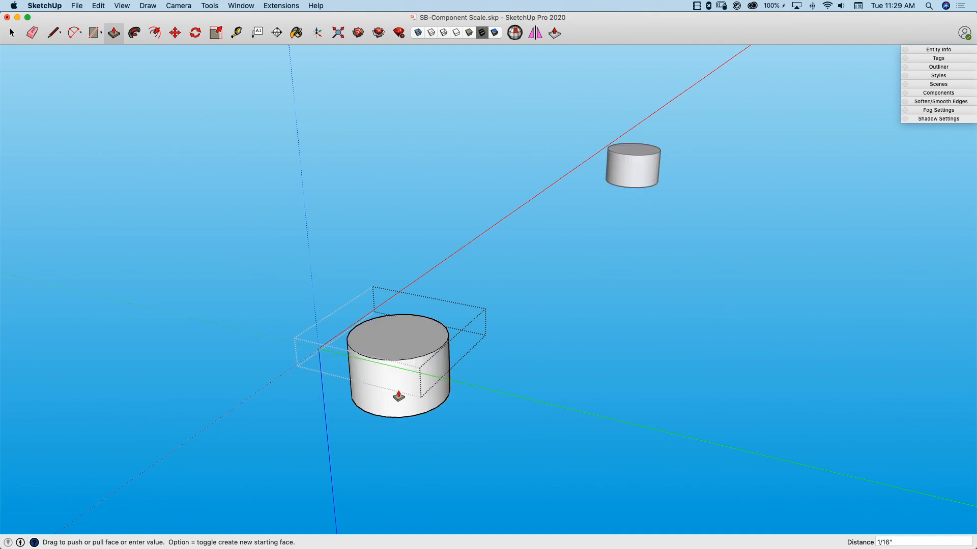
left_click(404, 436)
key("space")
middle_click_drag(381, 399, 264, 277)
key("Escape")
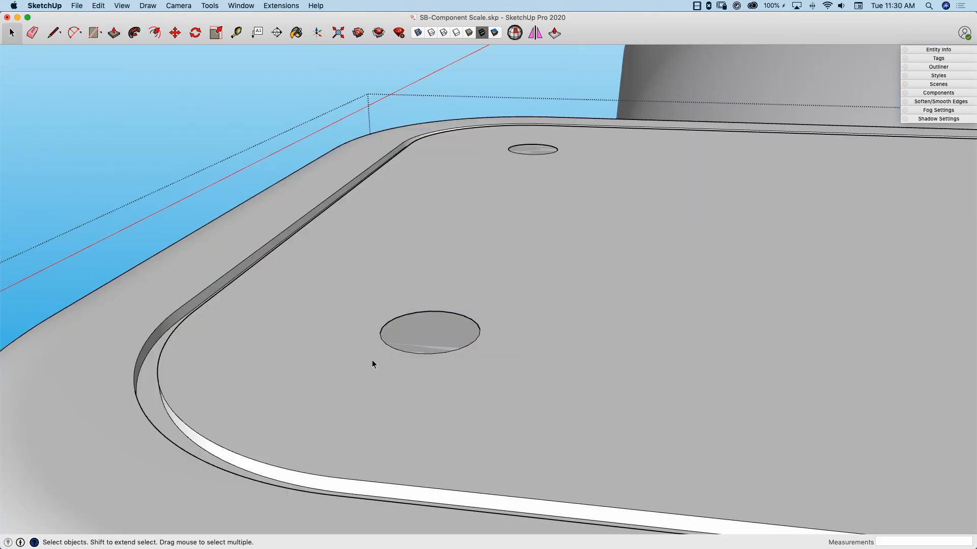
Explode the four corner screw components on the back panel into plain geometry
left_click(534, 152, "shift")
middle_click_drag(550, 161, 814, 168)
left_click(777, 138, "shift")
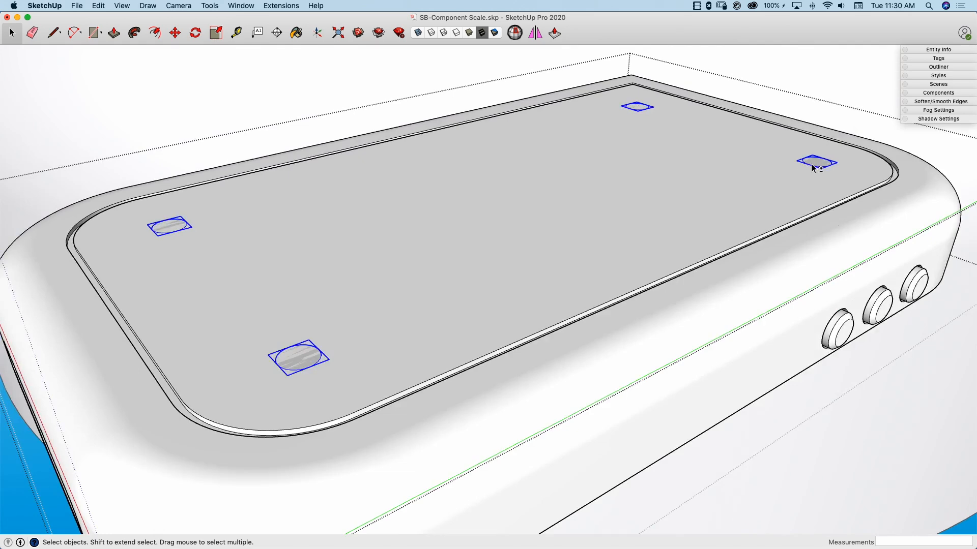
right_click(813, 167)
left_click(836, 212)
Delete the circular faces covering the four corner screw holes in the back panel
middle_click_drag(290, 358, 352, 374)
scroll(339, 371, "up", 2)
left_click(339, 371)
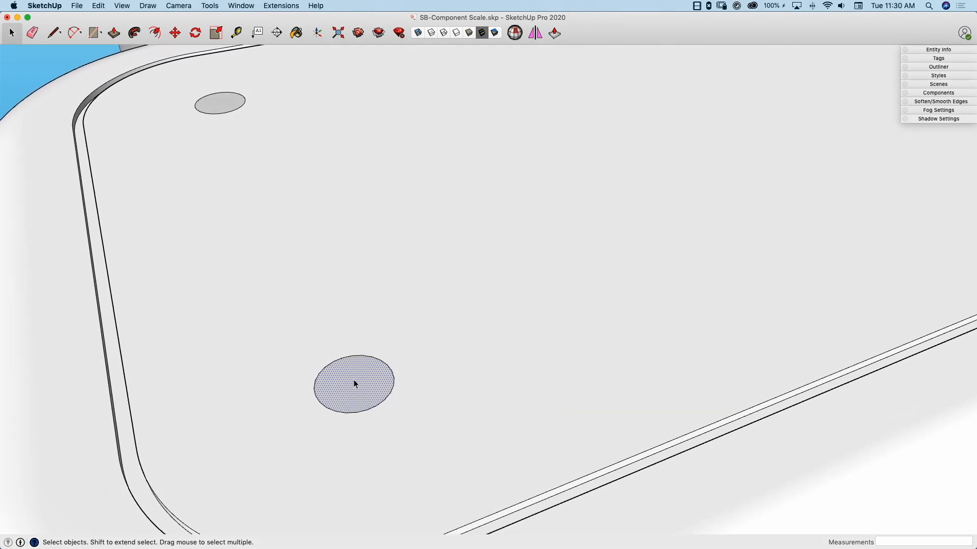
key("Delete")
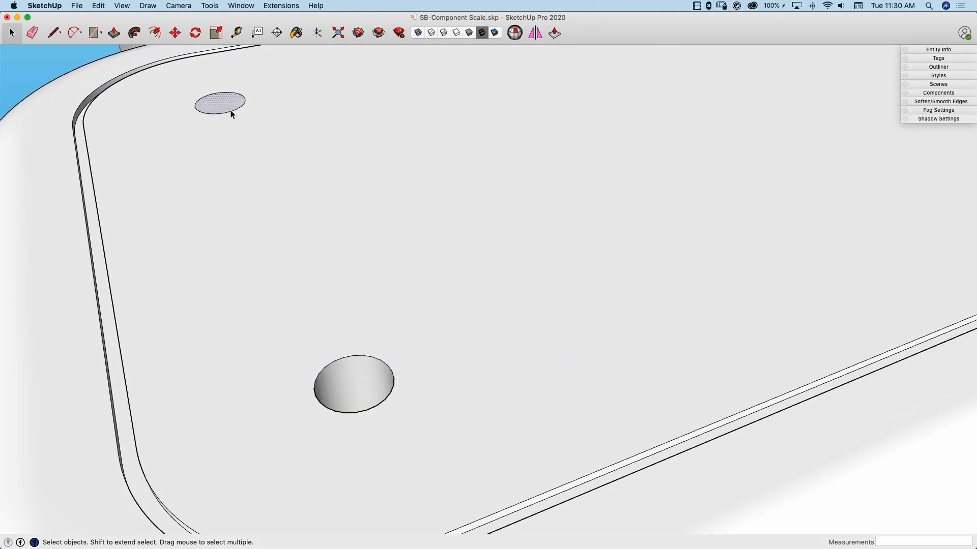
key("Delete")
middle_click_drag(236, 144, 790, 180)
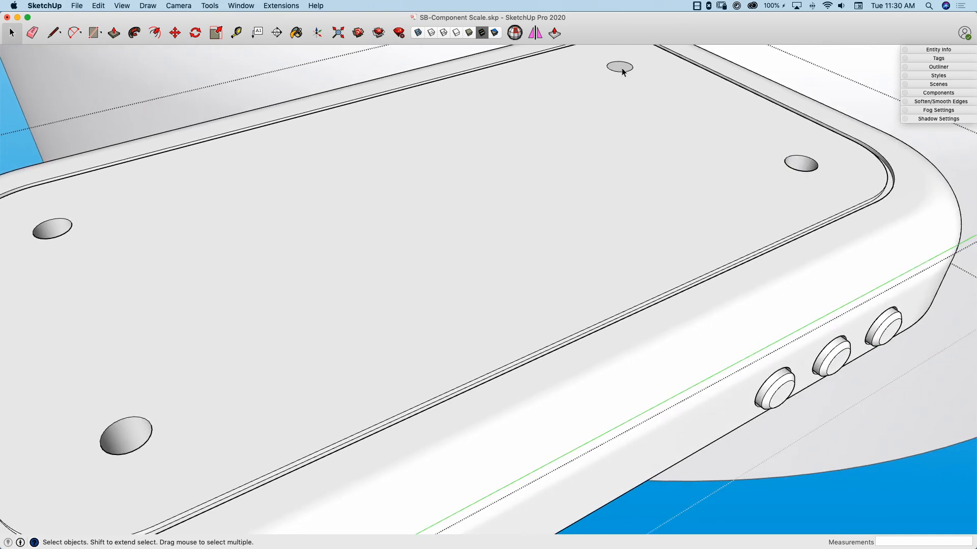
Move the detailed threaded screw straight down about 1/8" so its threads sit in the back panel's corner hole
middle_click_drag(448, 377, 359, 335)
middle_click_drag(301, 331, 333, 293)
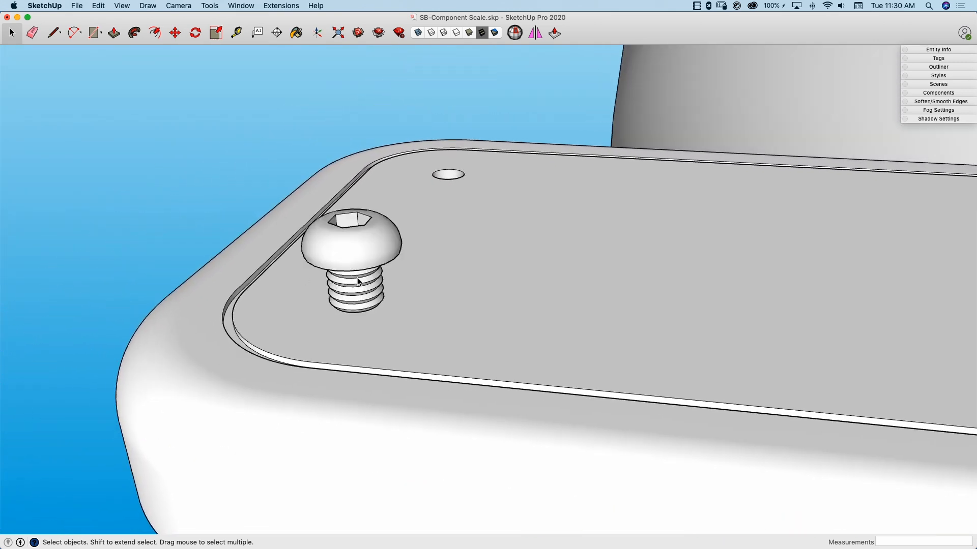
scroll(387, 264, "up", 3)
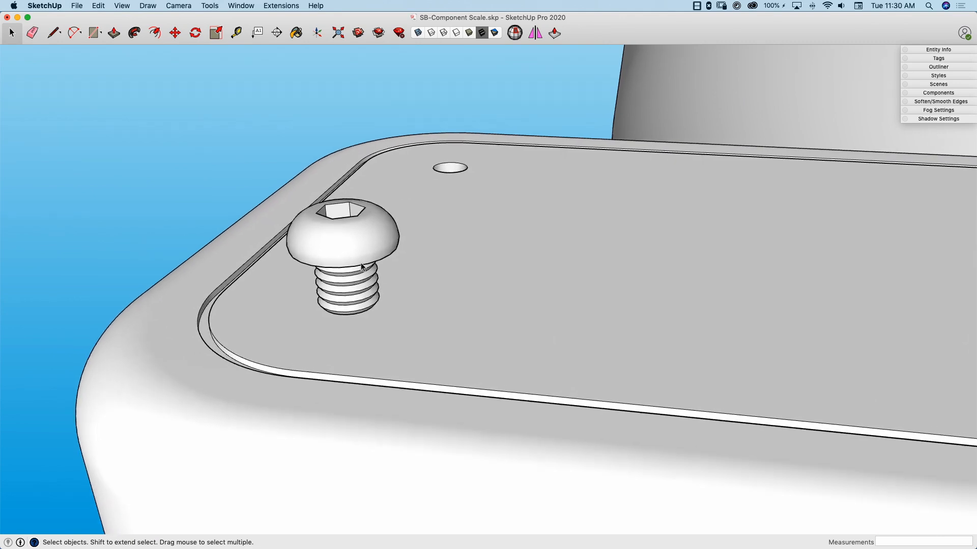
left_click(386, 264)
key("m")
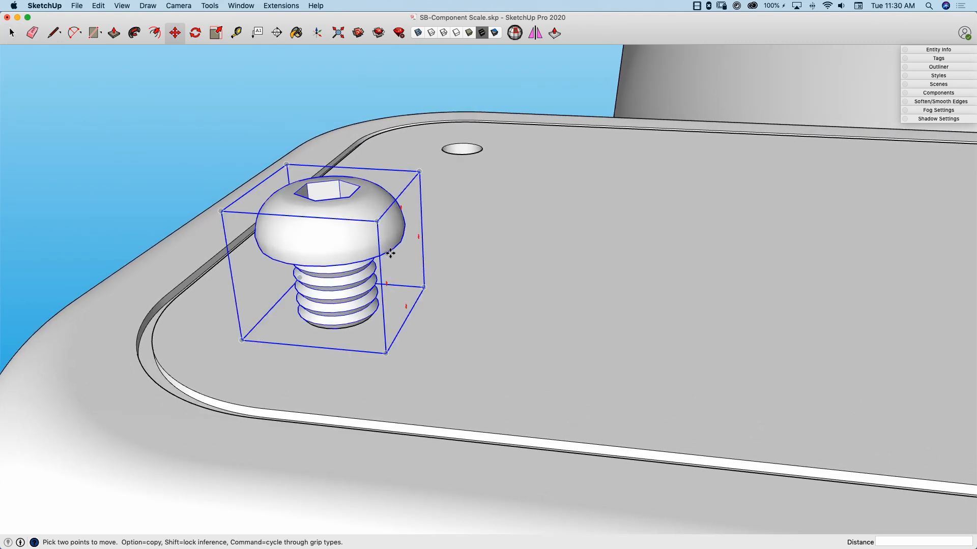
left_click(389, 253)
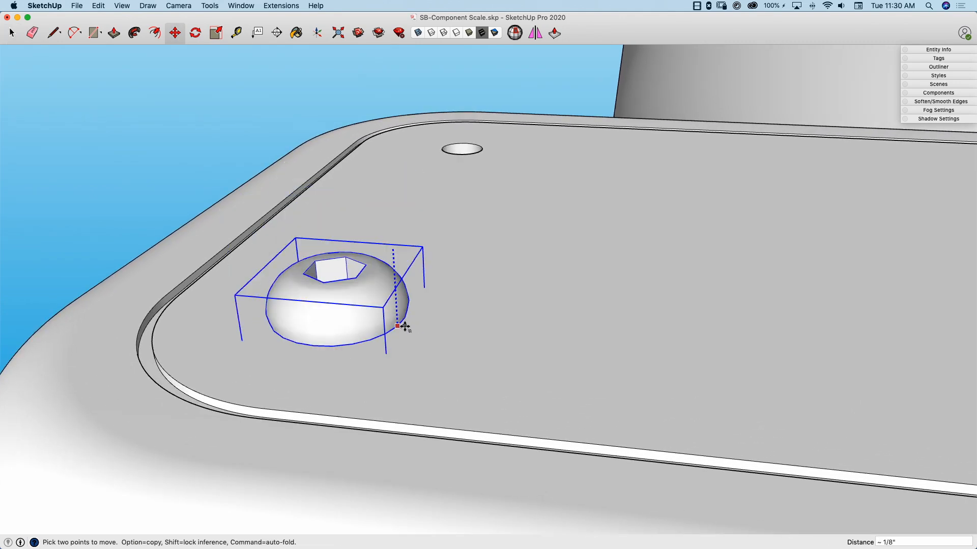
left_click(407, 334)
scroll(411, 367, "down", 6)
key("space")
Examine the tiny tablet beside the oversized copy and the human figure, including its front and side details
middle_click_drag(413, 372, 414, 353)
scroll(351, 292, "up", 3)
scroll(414, 353, "down", 10)
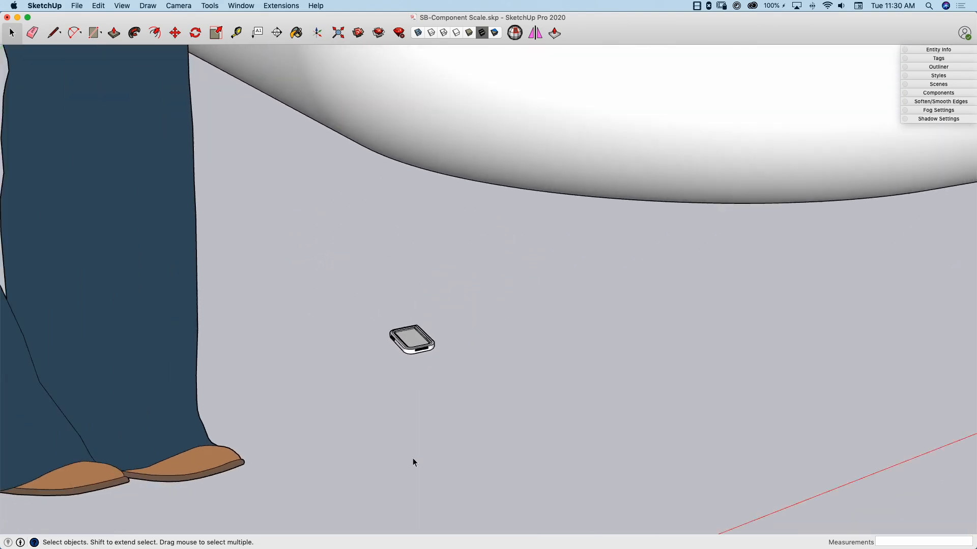
middle_click_drag(413, 459, 413, 311)
scroll(403, 307, "down", 2)
middle_click_drag(524, 135, 509, 167)
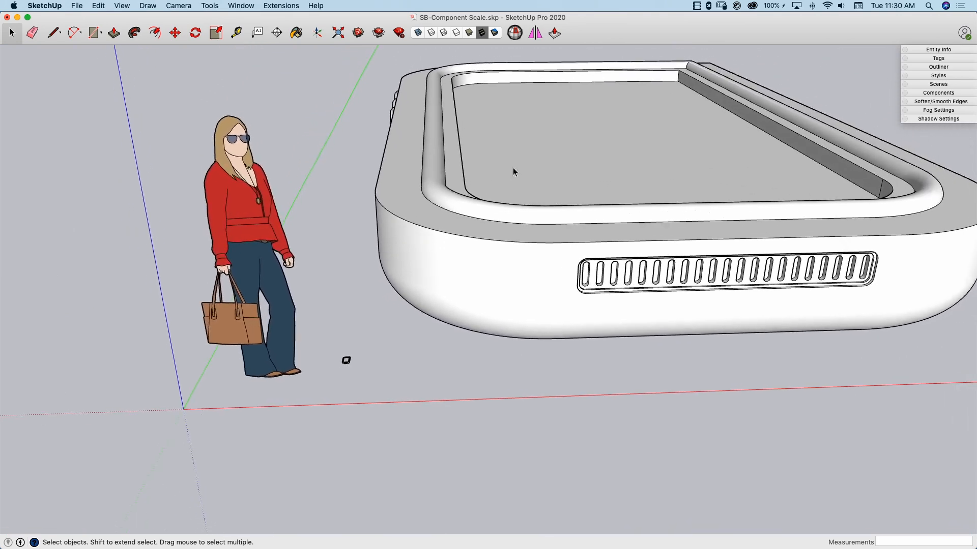
middle_click_drag(676, 209, 425, 146)
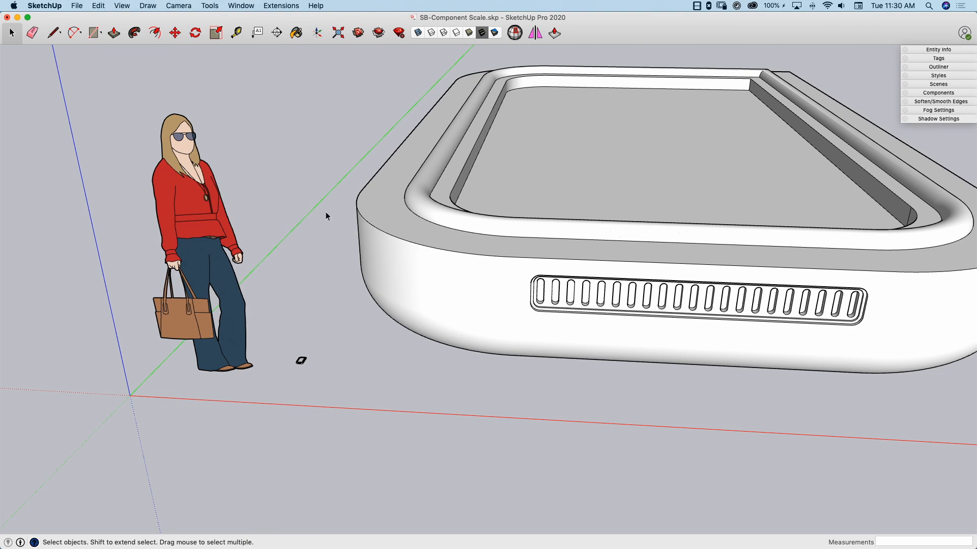
scroll(309, 333, "up", 6)
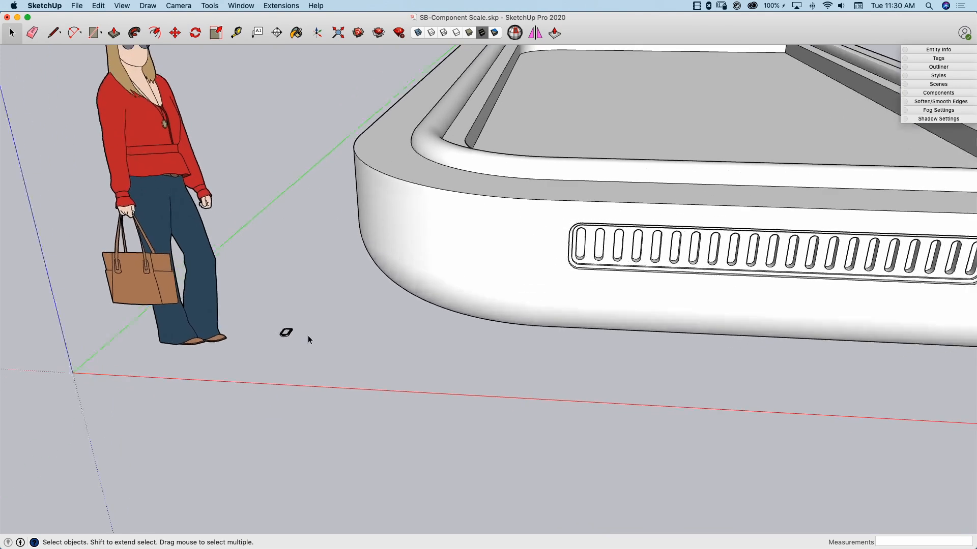
scroll(274, 334, "up", 5)
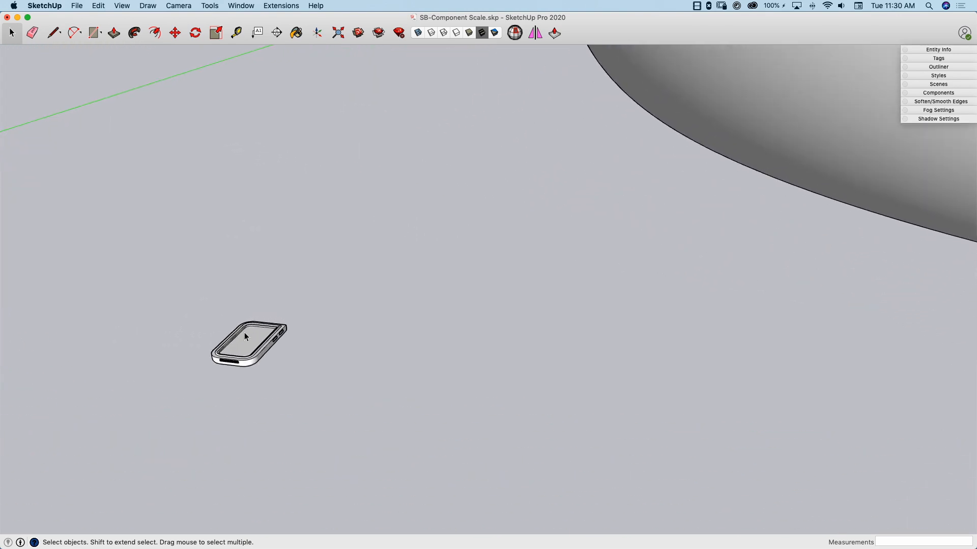
scroll(245, 337, "up", 6)
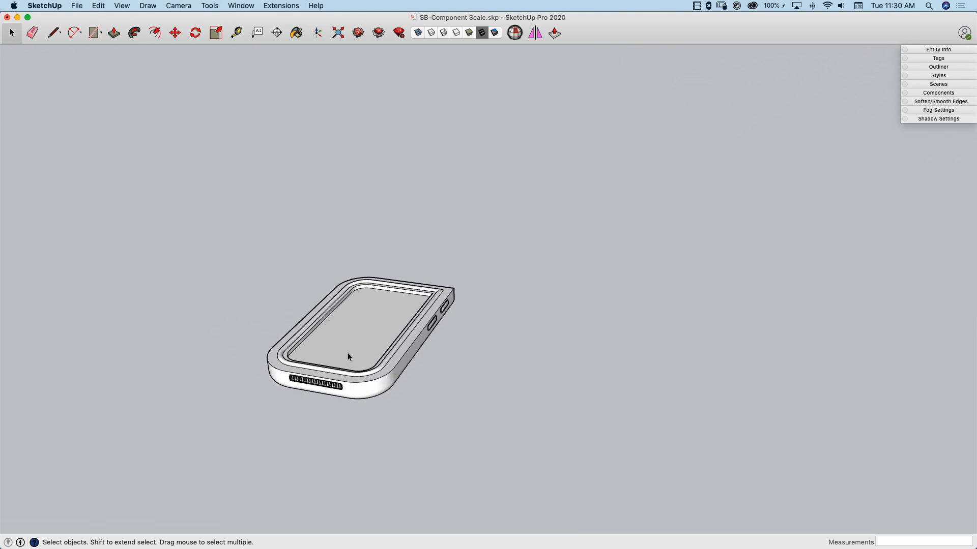
middle_click_drag(348, 354, 344, 368)
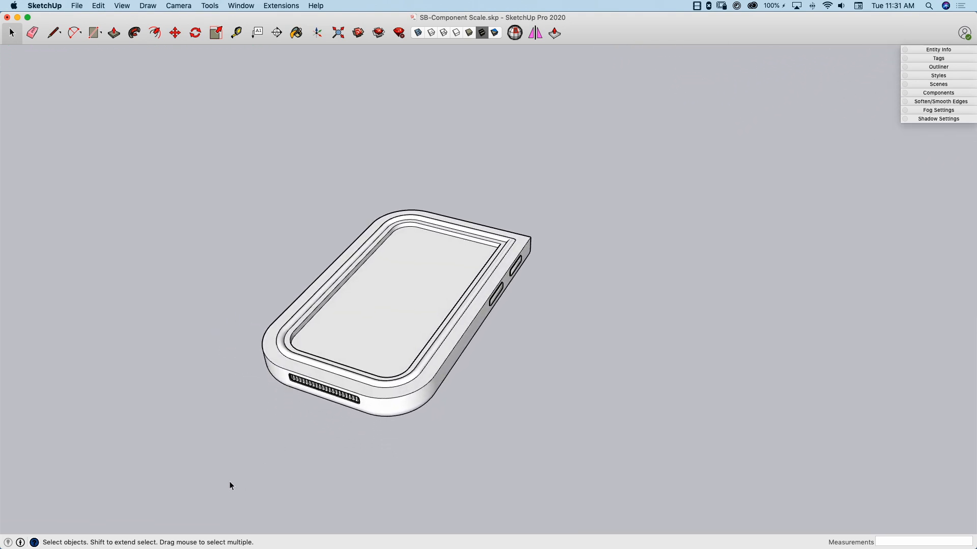